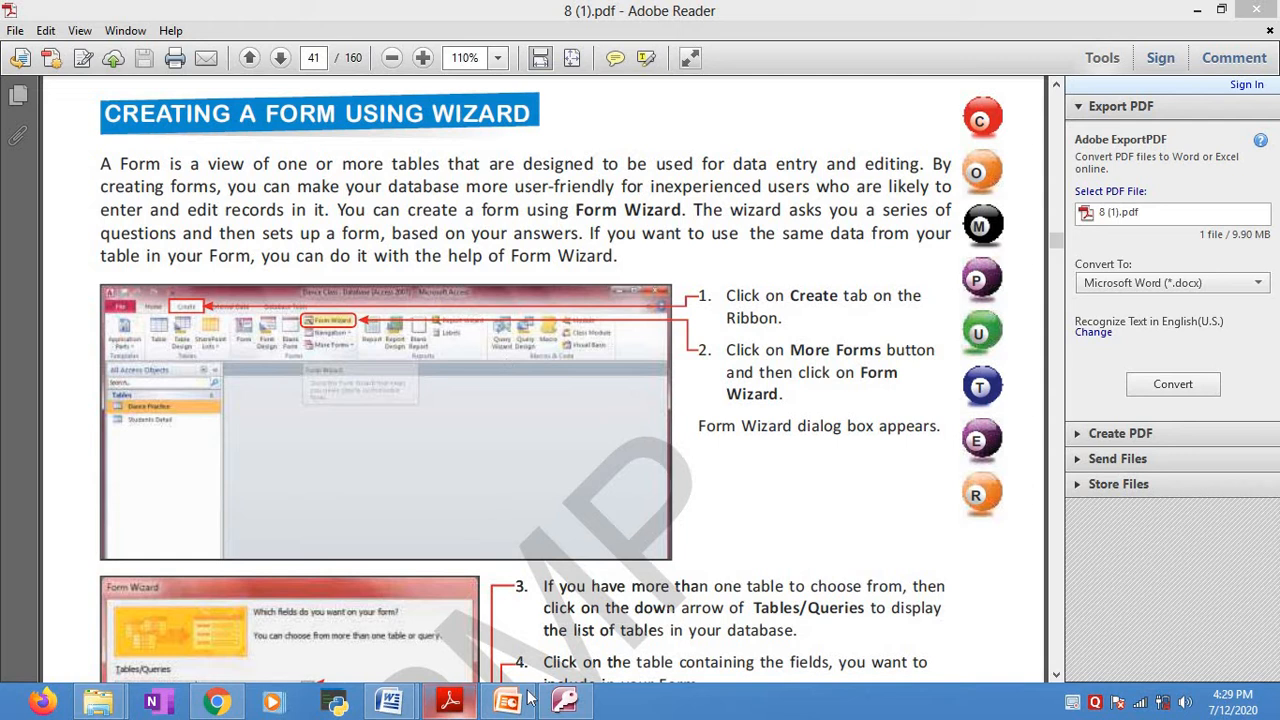
# - Switch to the Class VIII database in Microsoft Access and start the Form Wizard, moving its dialog clear of the table data
pyautogui.click(565, 703)
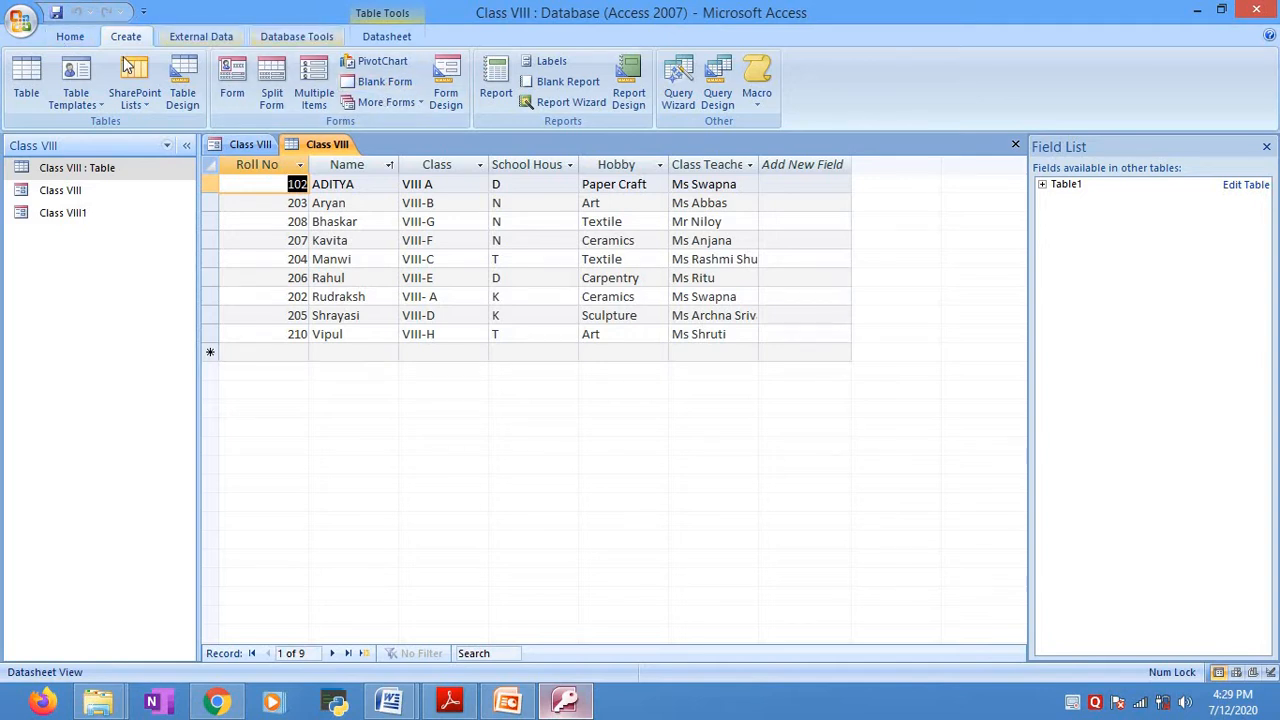
pyautogui.click(64, 38)
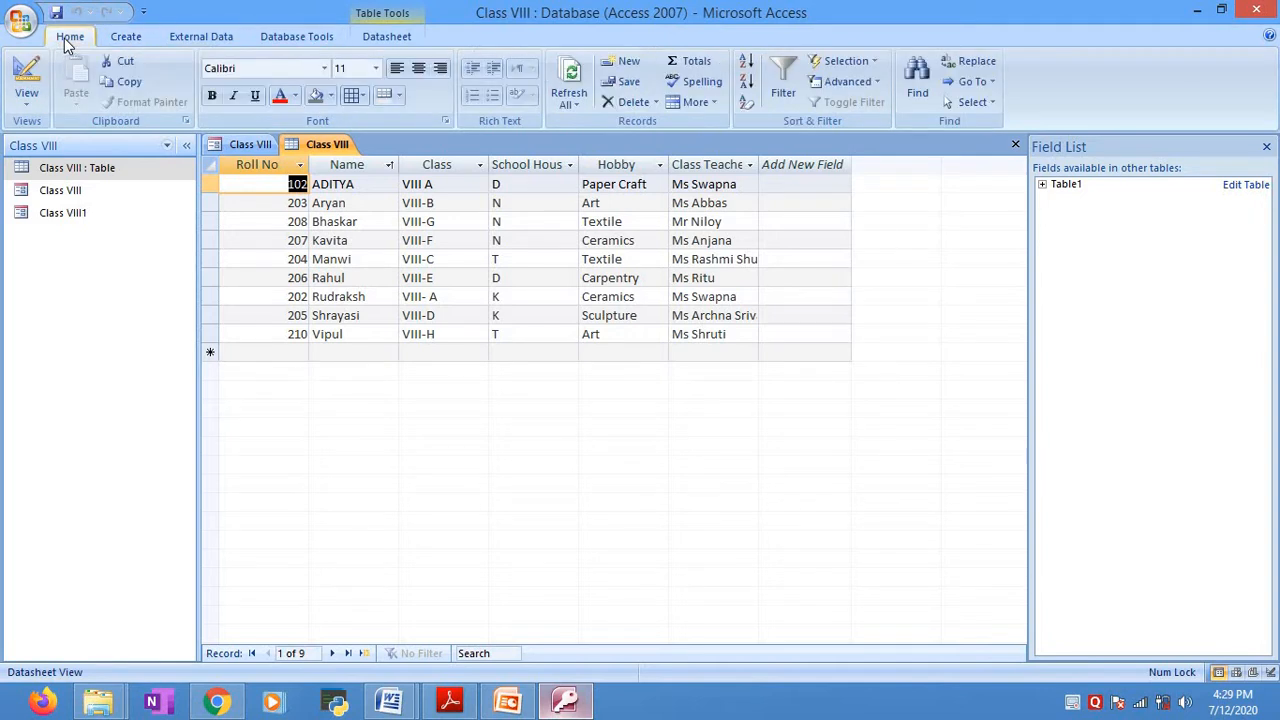
pyautogui.click(138, 36)
pyautogui.click(192, 38)
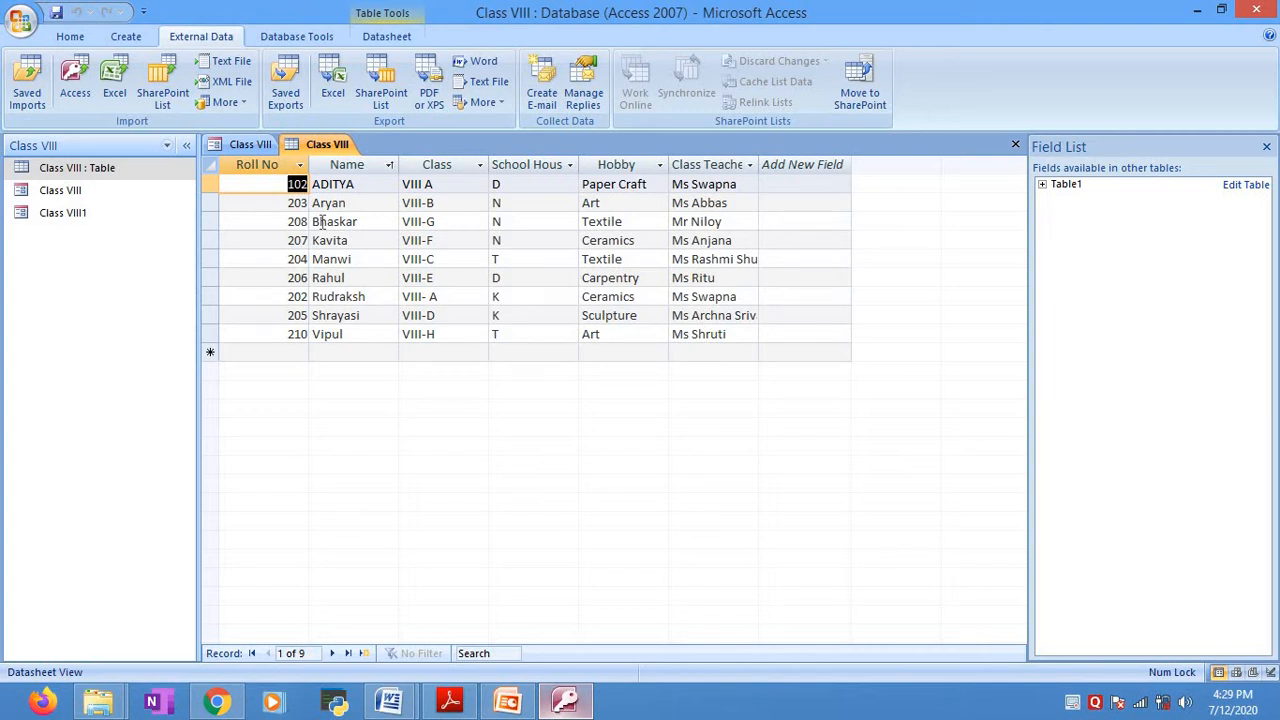
pyautogui.click(68, 37)
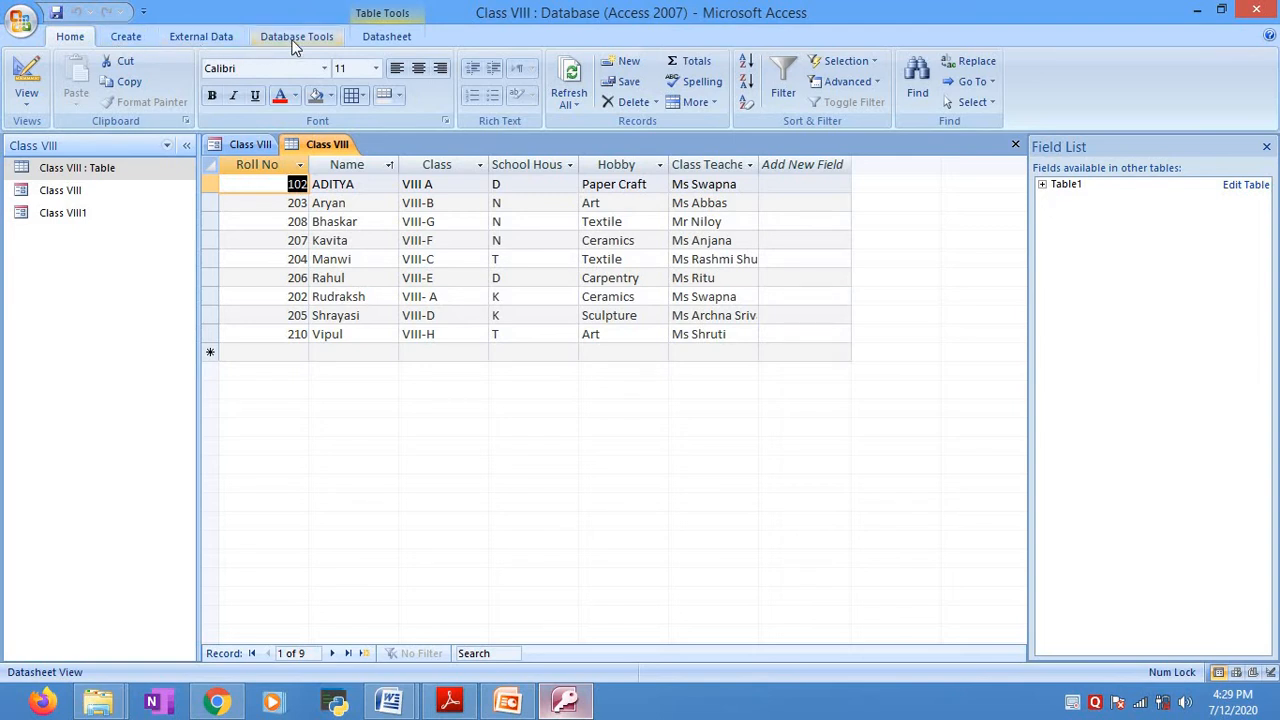
pyautogui.click(126, 40)
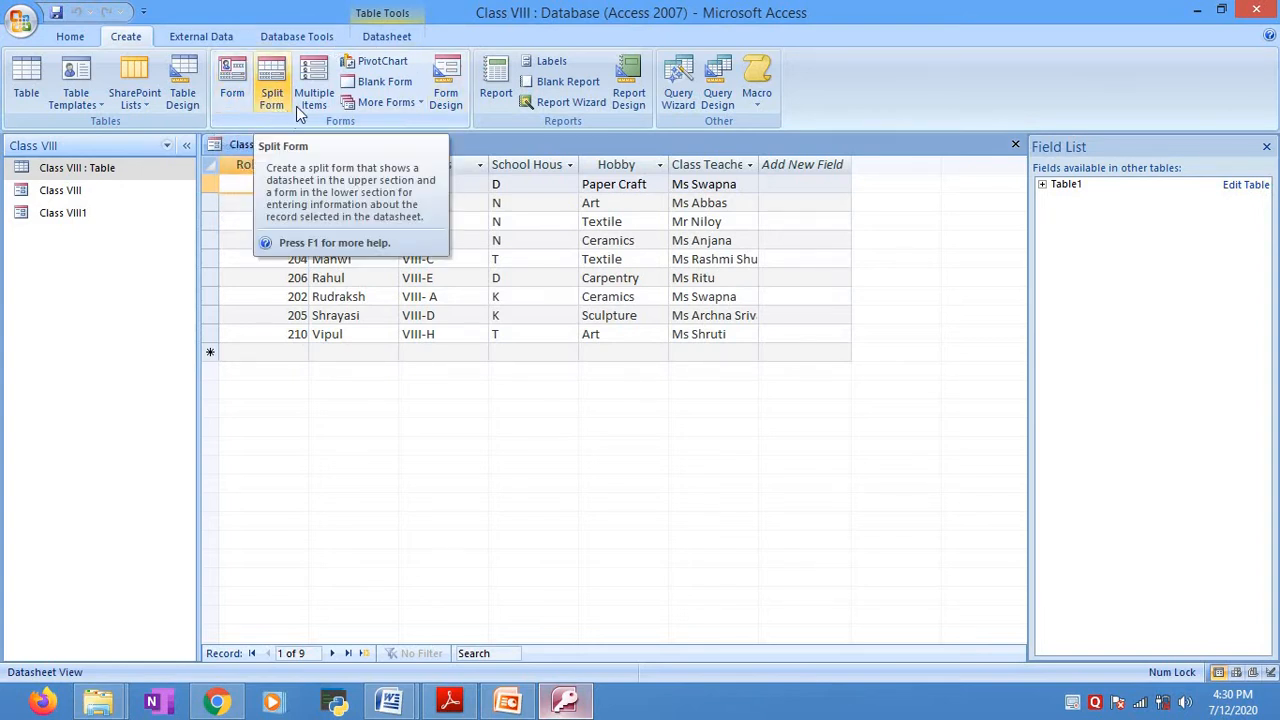
pyautogui.click(420, 104)
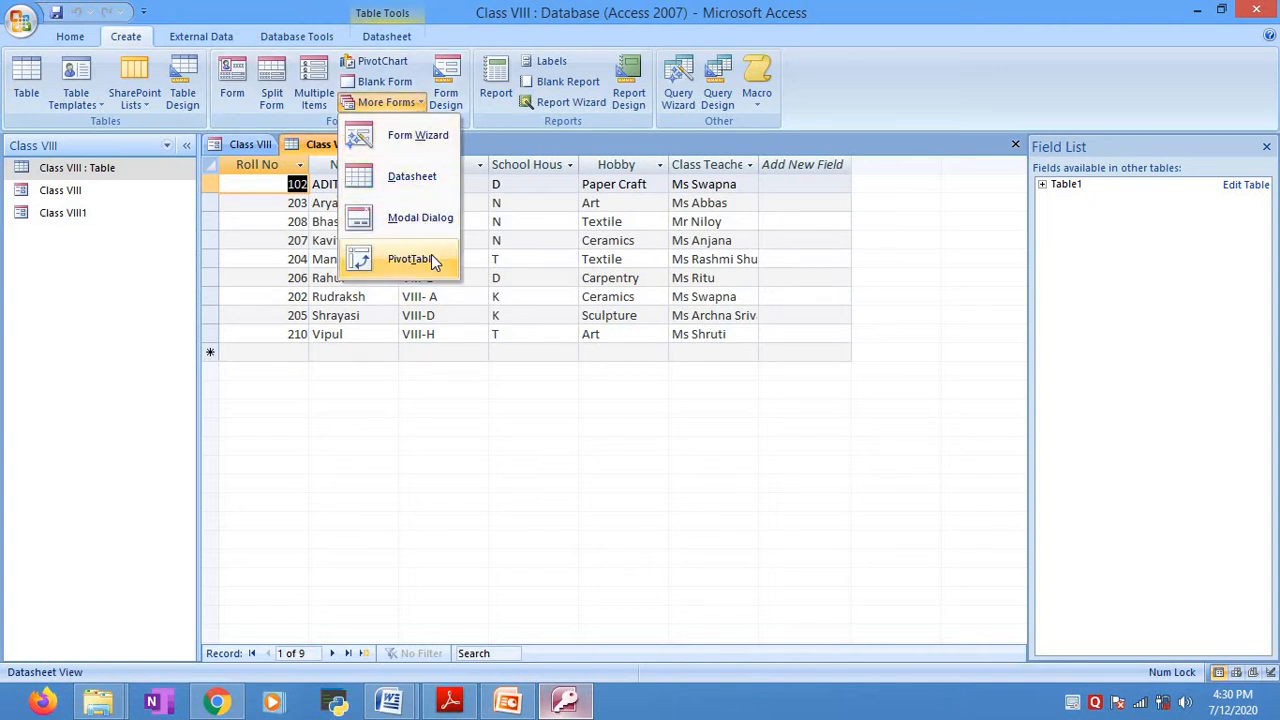
pyautogui.click(418, 140)
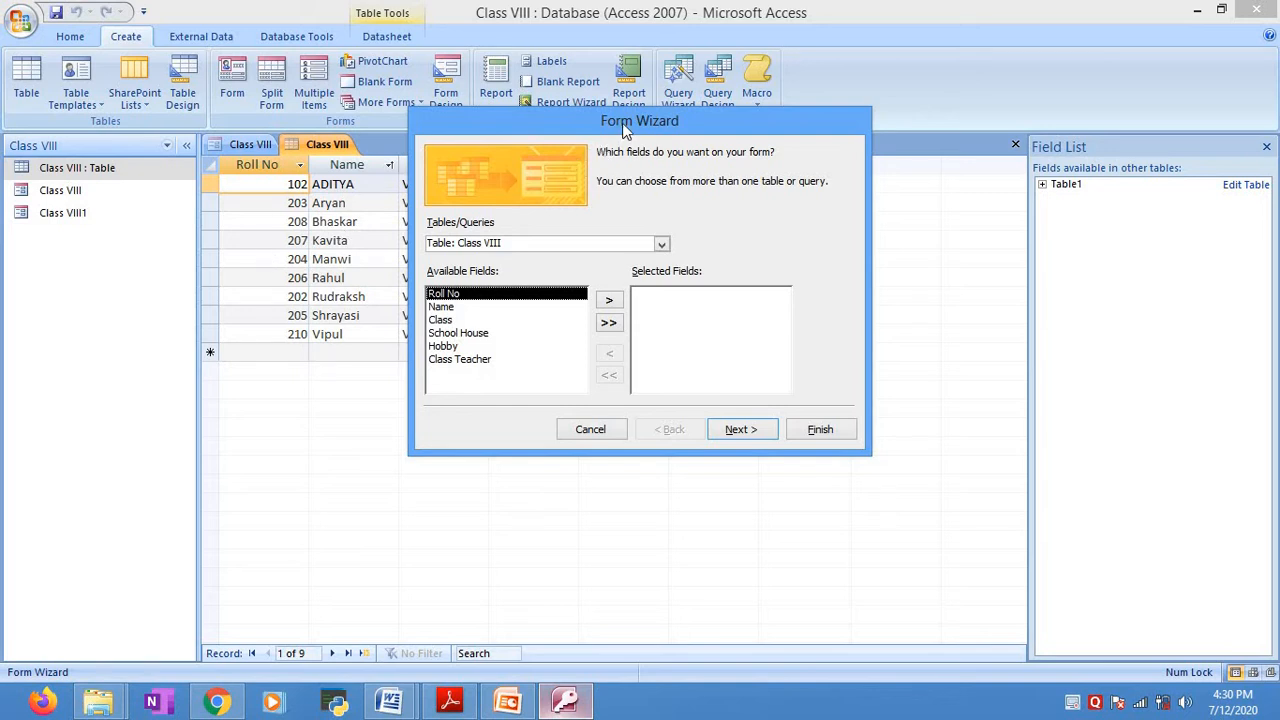
pyautogui.moveTo(624, 133); pyautogui.dragTo(1027, 138)
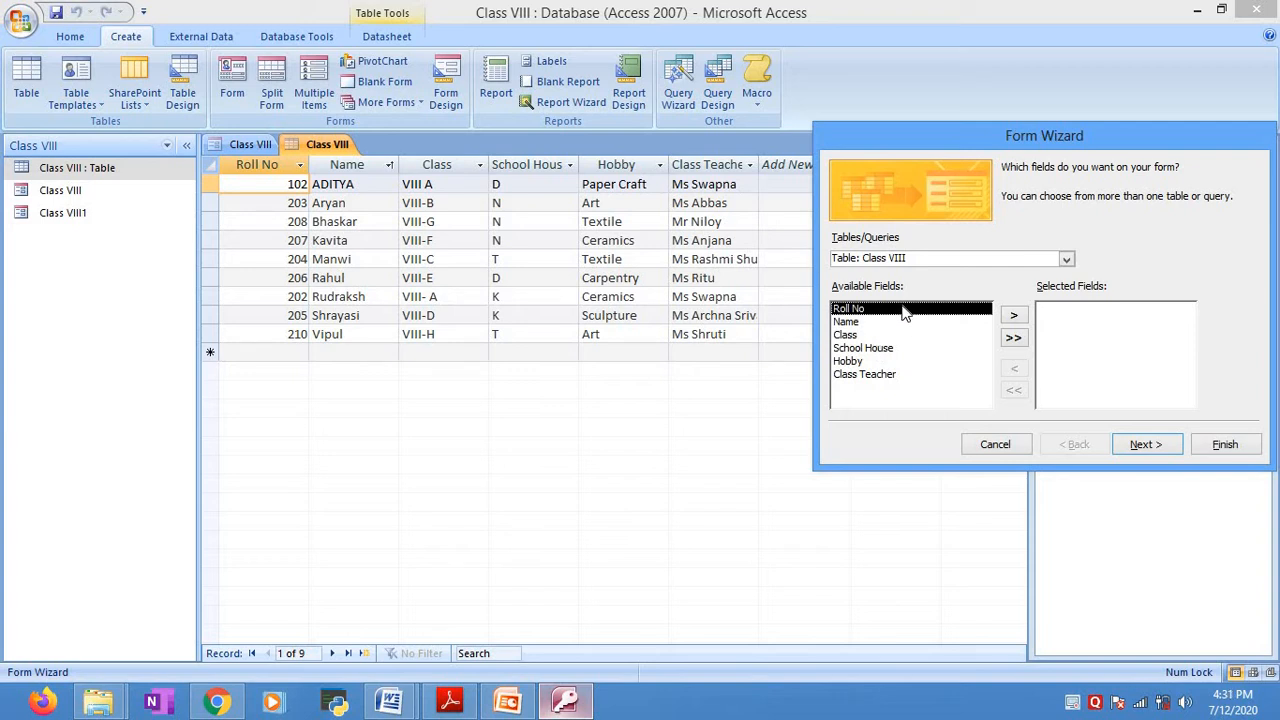
# - Include Roll No, Name, Class, School House and Hobby from the Class VIII table in the form, leaving out Class Teacher
pyautogui.click(1012, 317)
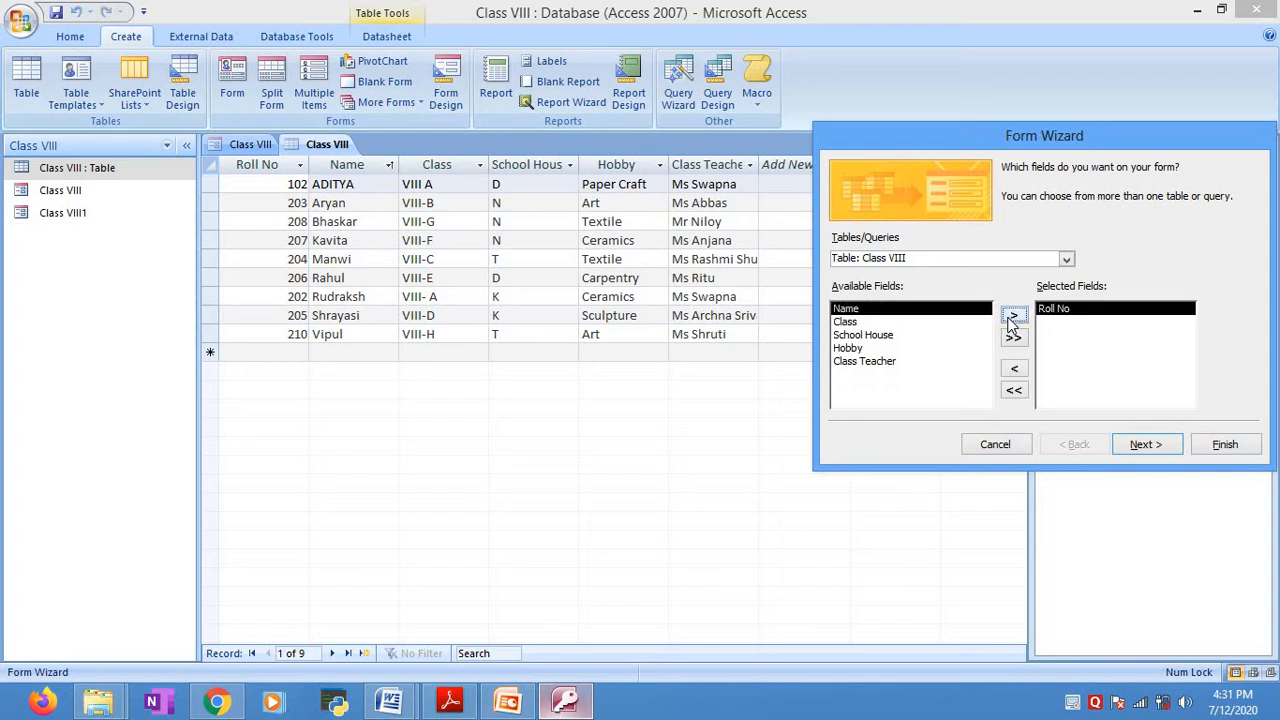
pyautogui.doubleClick(909, 311)
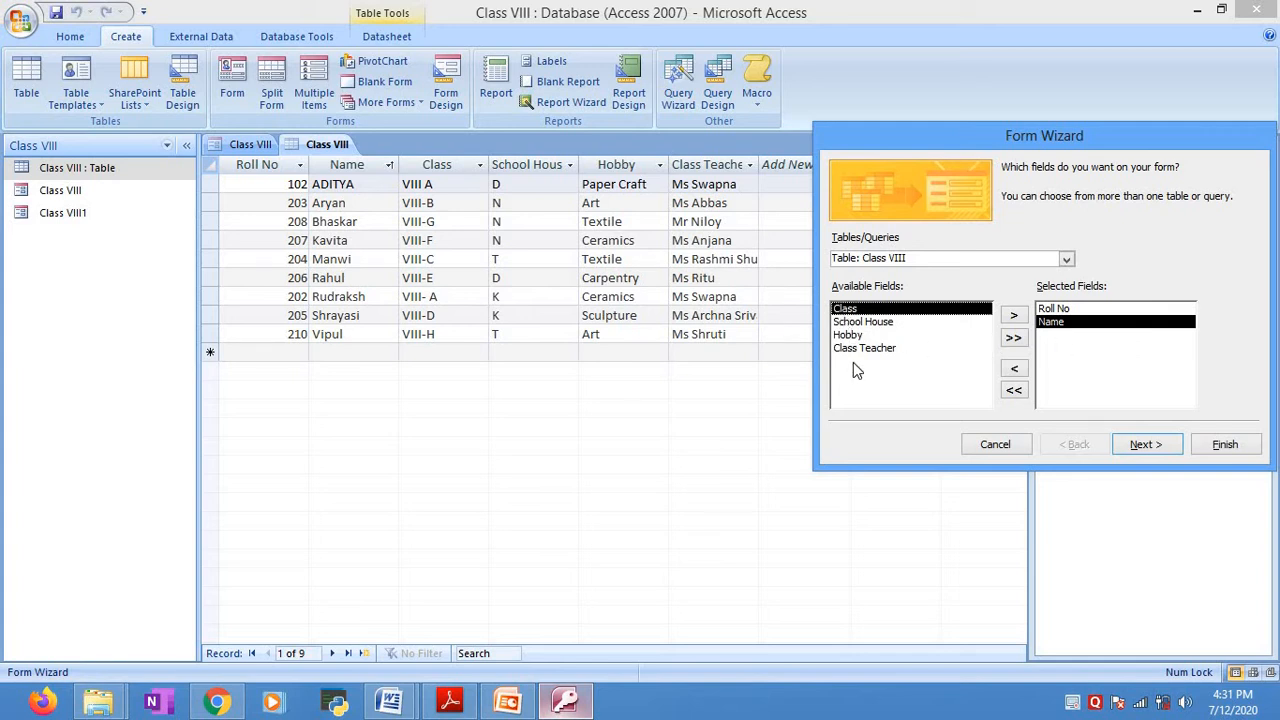
pyautogui.click(1018, 340)
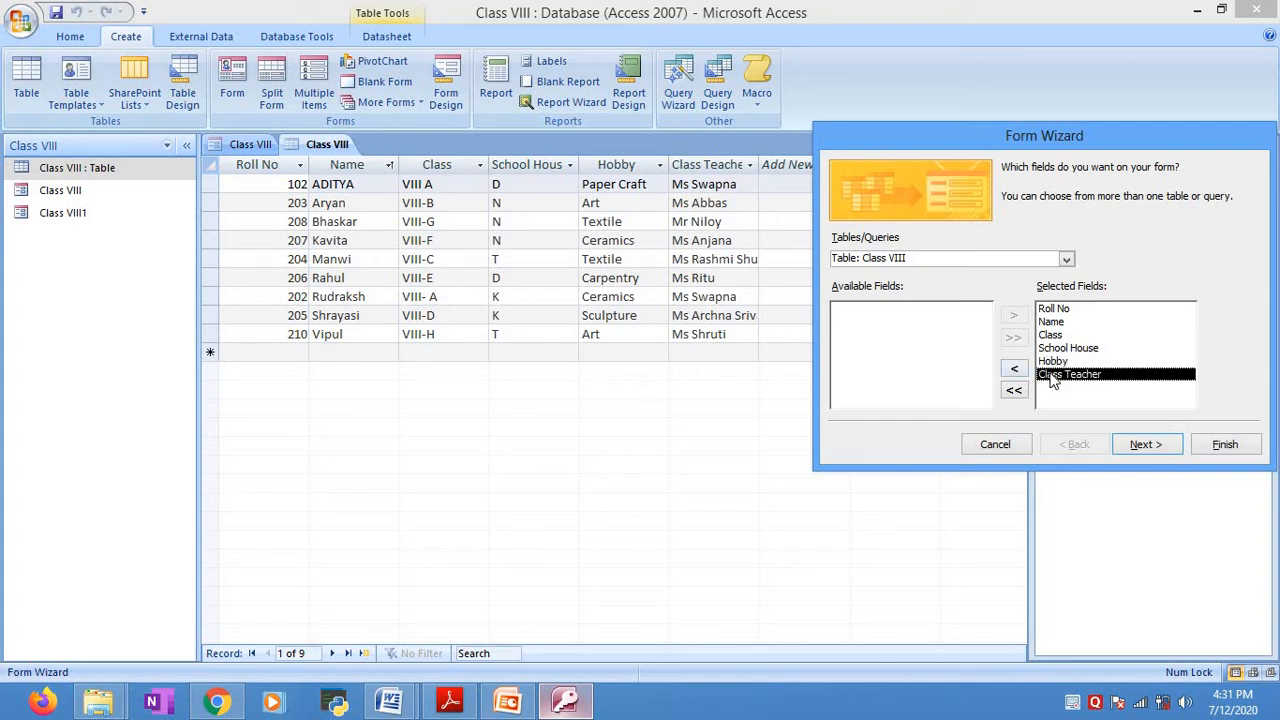
pyautogui.click(1014, 370)
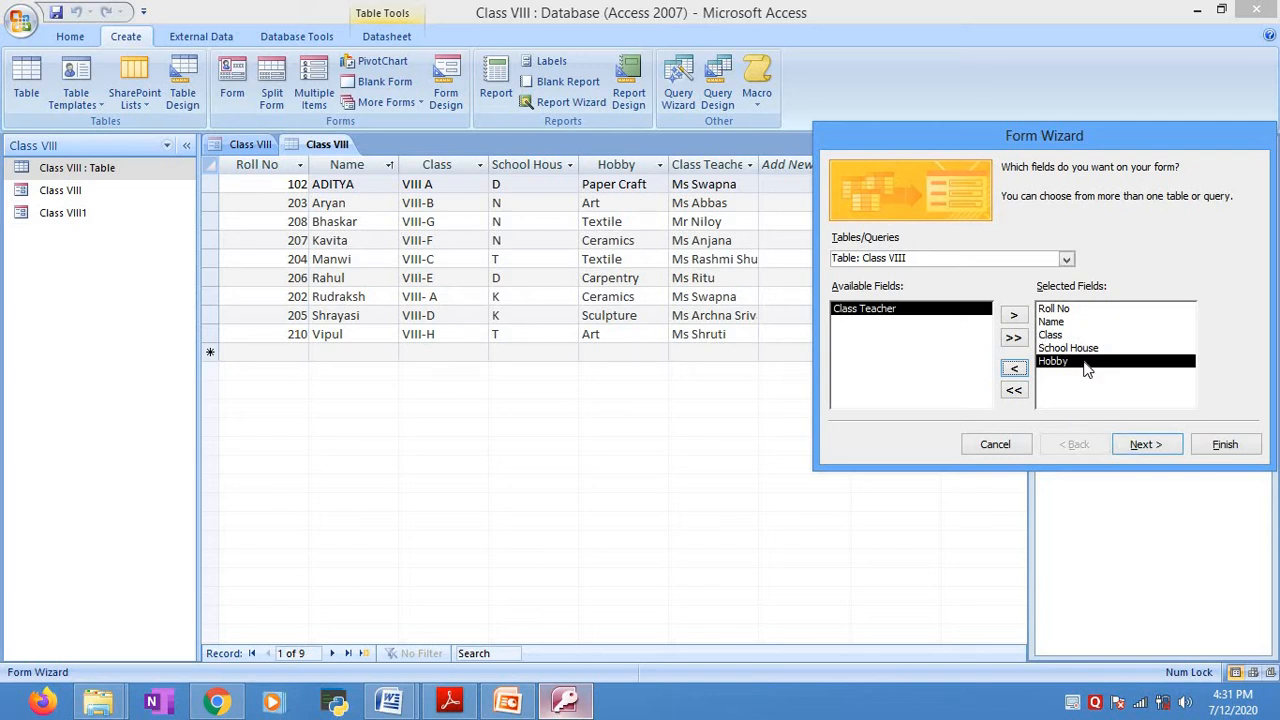
pyautogui.click(1145, 445)
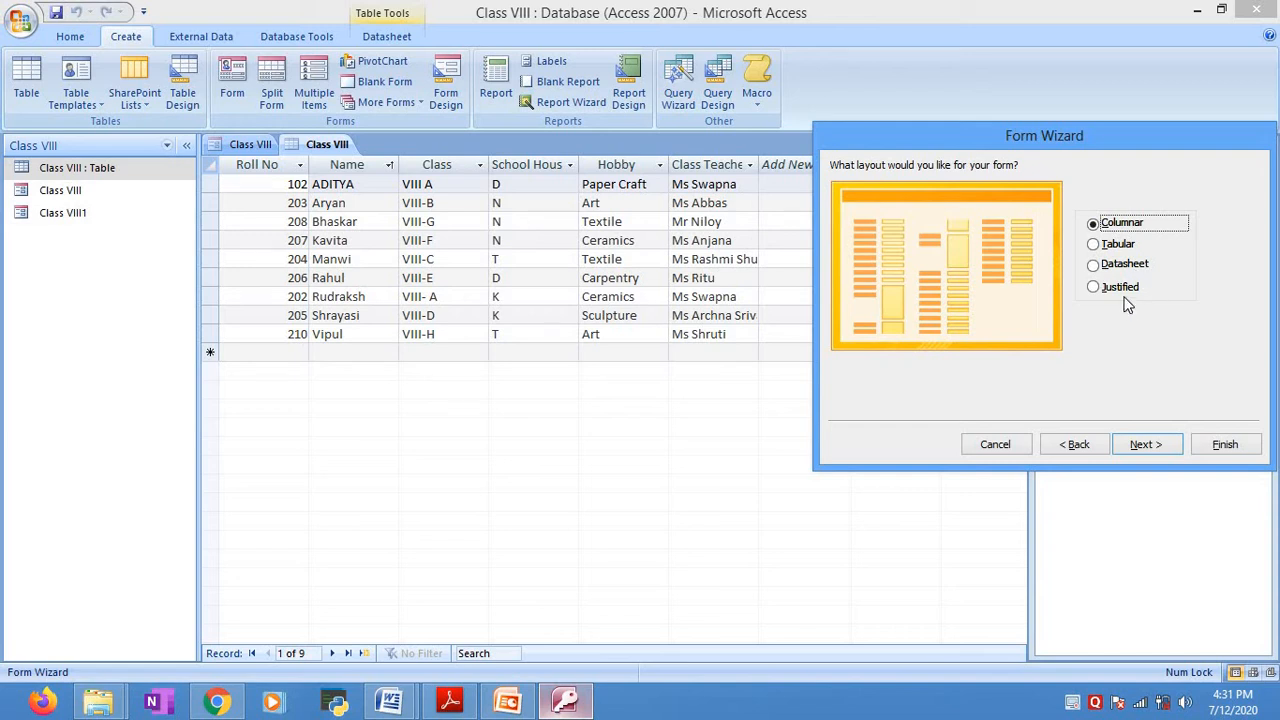
# - Preview the Tabular and Datasheet layouts, and apply the Columnar layout to the form
pyautogui.click(1094, 245)
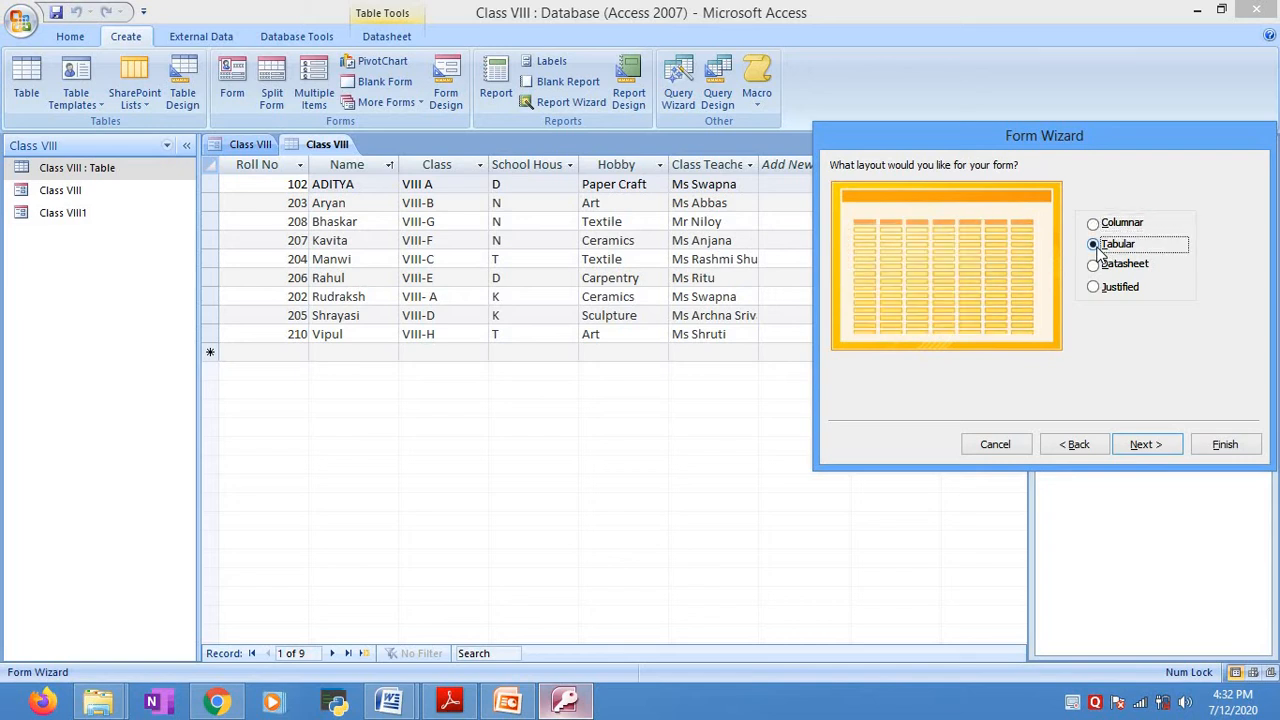
pyautogui.click(1094, 265)
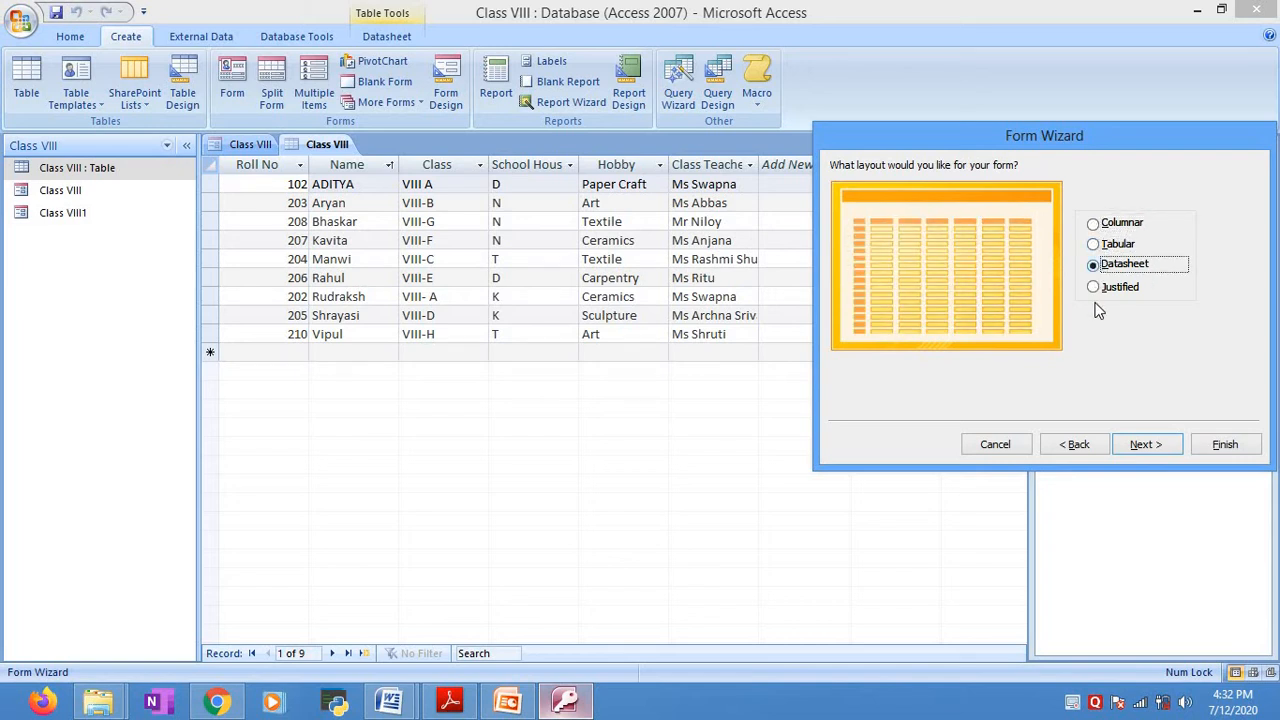
pyautogui.click(1094, 224)
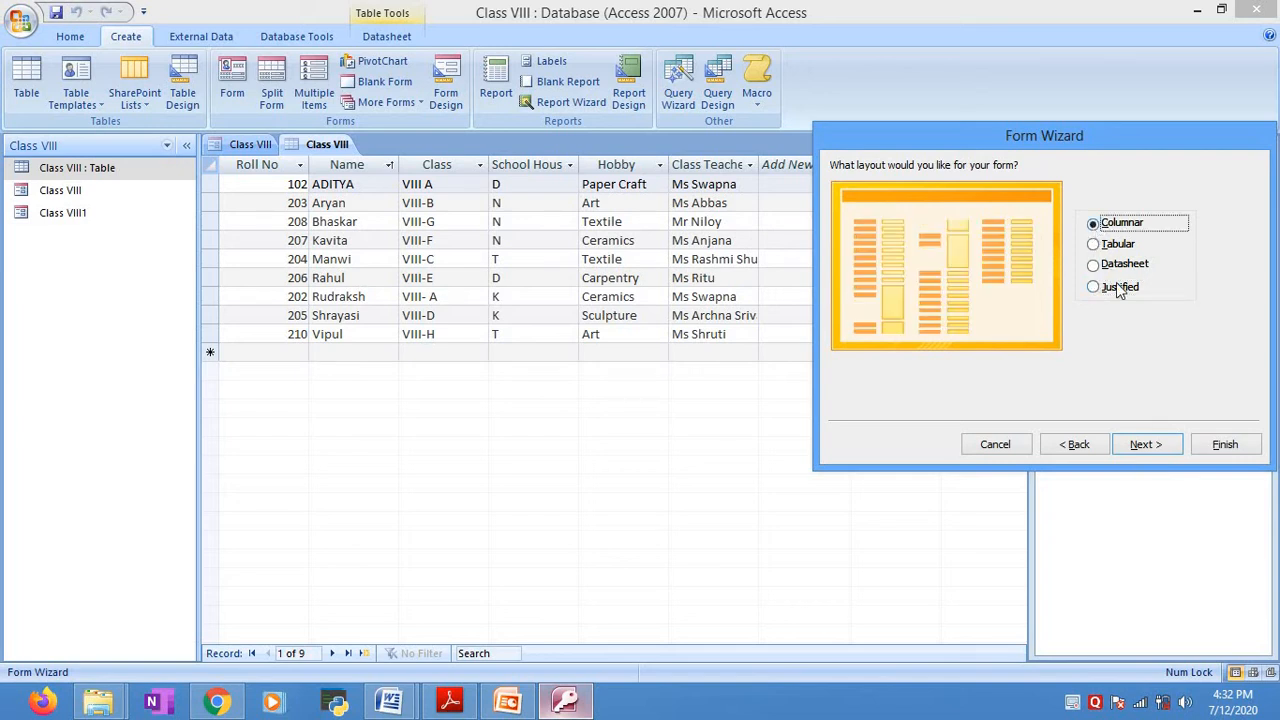
pyautogui.click(1149, 441)
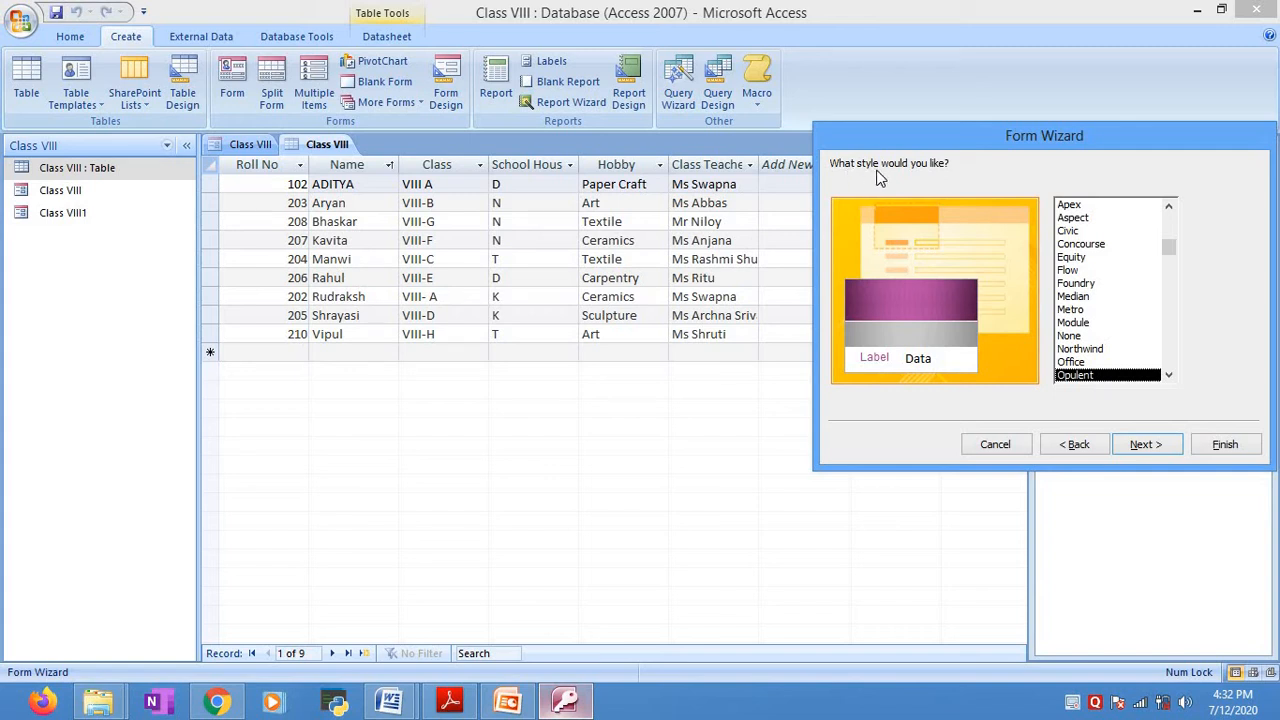
# - Choose the Office style for the form and continue to the title settings
pyautogui.click(1077, 297)
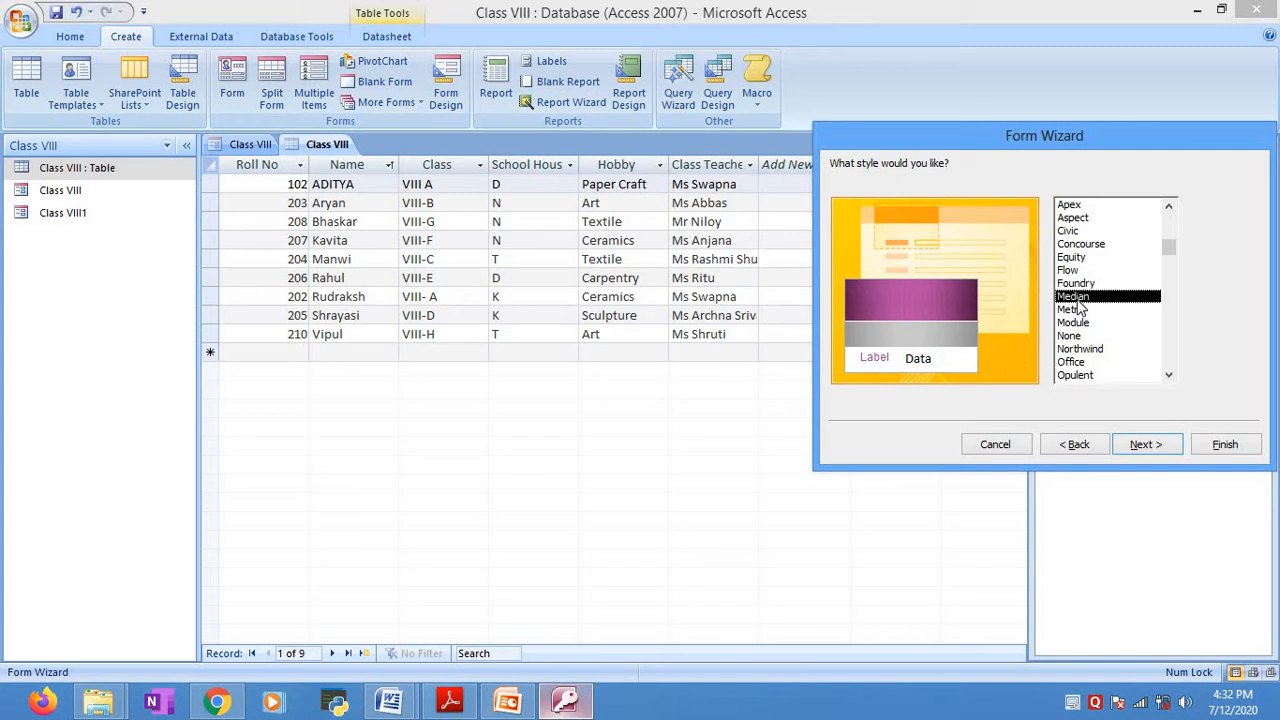
pyautogui.click(1082, 364)
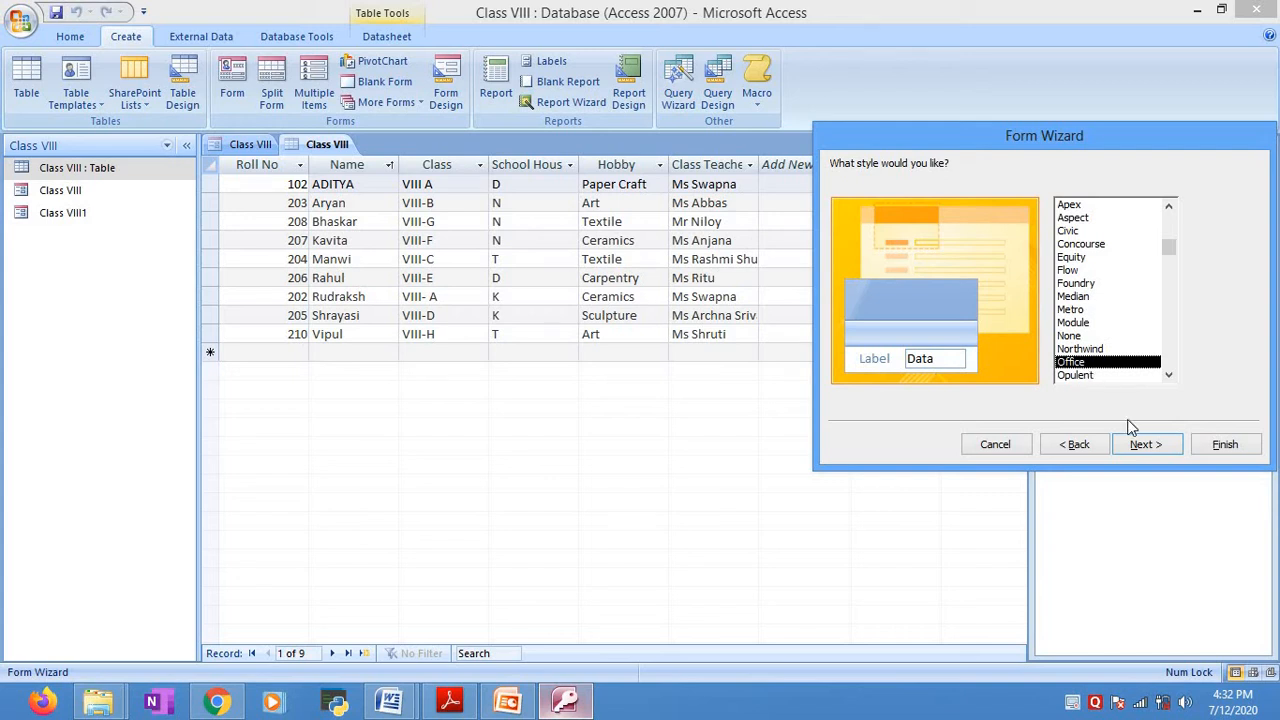
pyautogui.click(1143, 447)
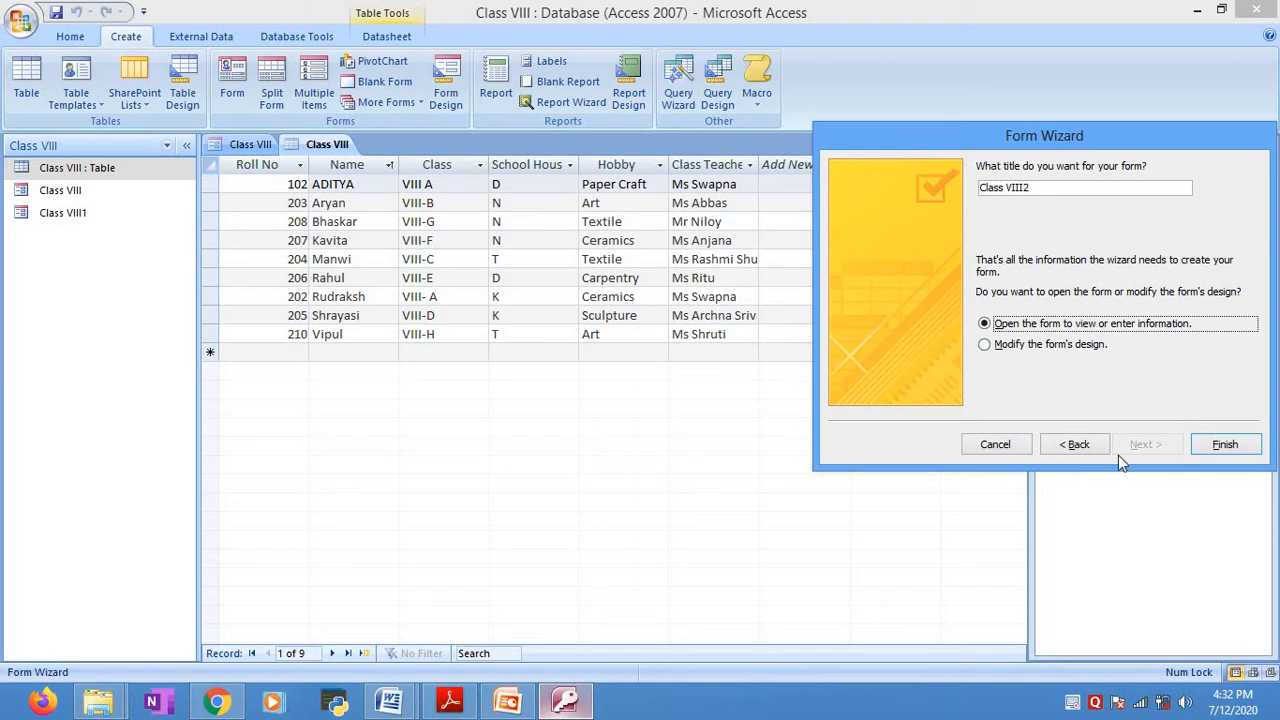
# - Finish the wizard with the suggested title, opening the form for viewing, and enter "h" as the Class VIII.House parameter value
pyautogui.click(1223, 447)
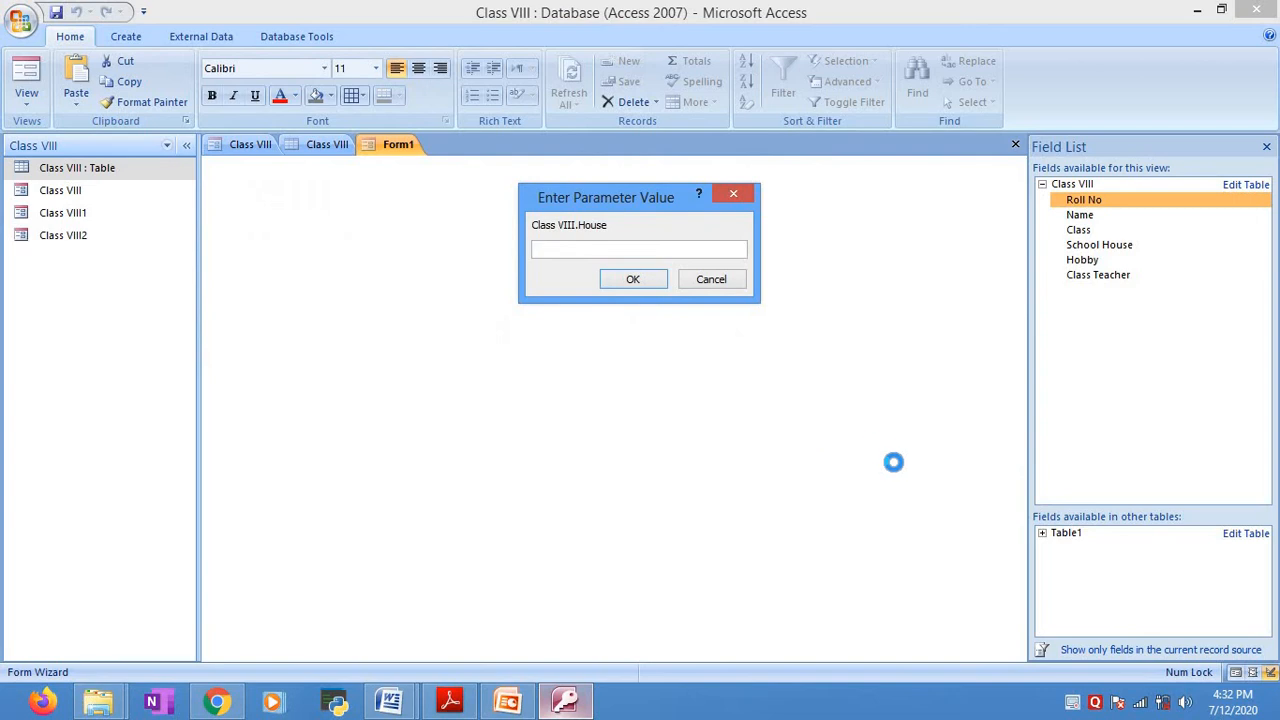
pyautogui.write('h')
pyautogui.click(634, 281)
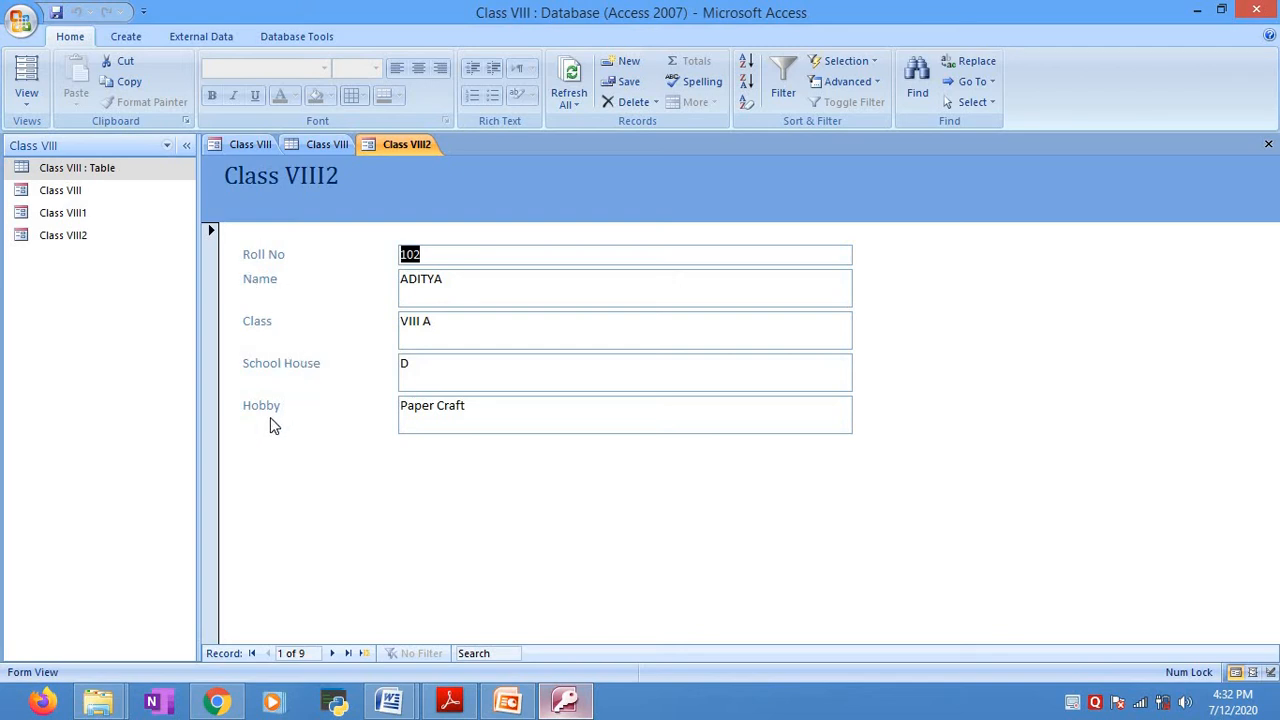
# - Examine the new form in Form View, Layout View and Design View, and return to Form View
pyautogui.click(27, 106)
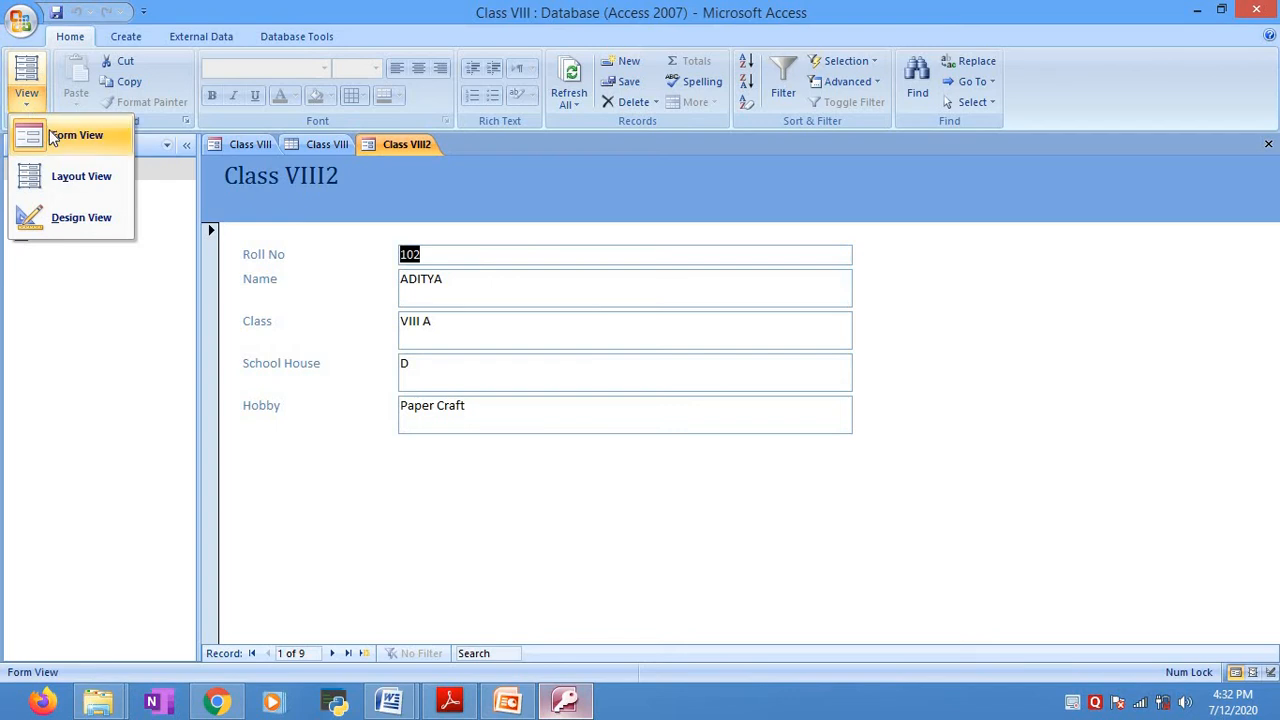
pyautogui.click(53, 138)
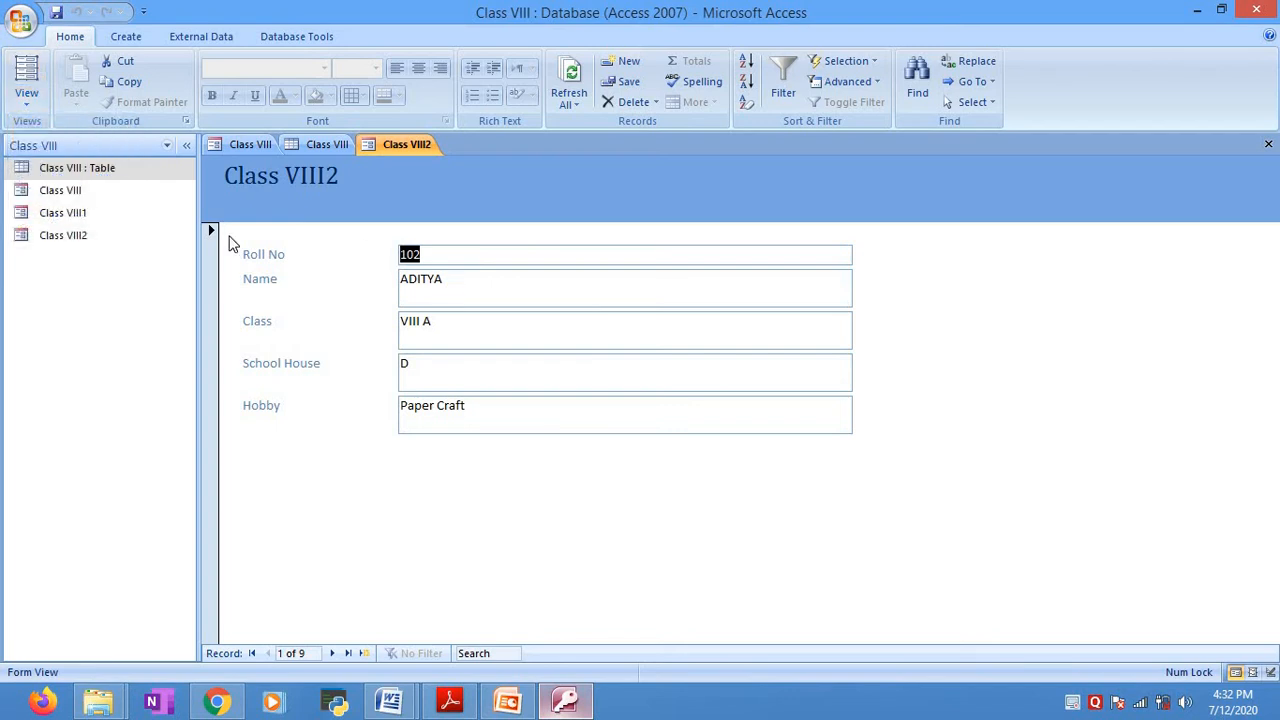
pyautogui.click(26, 104)
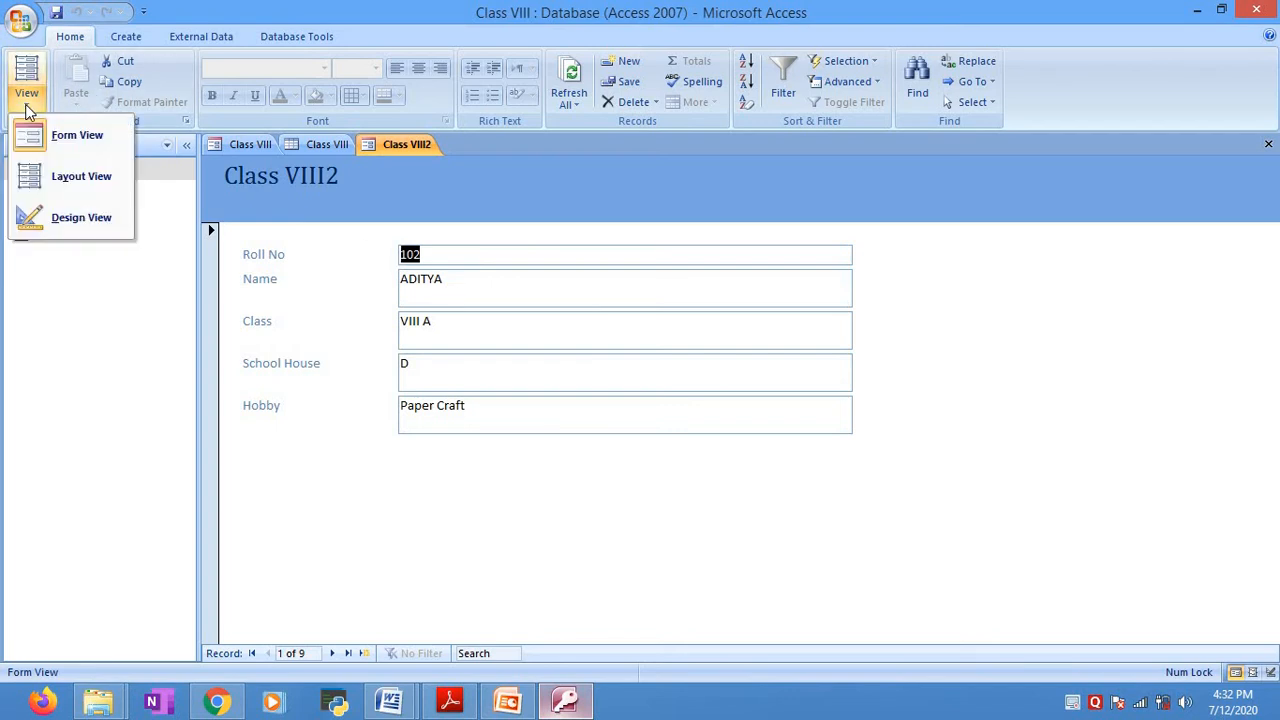
pyautogui.click(57, 178)
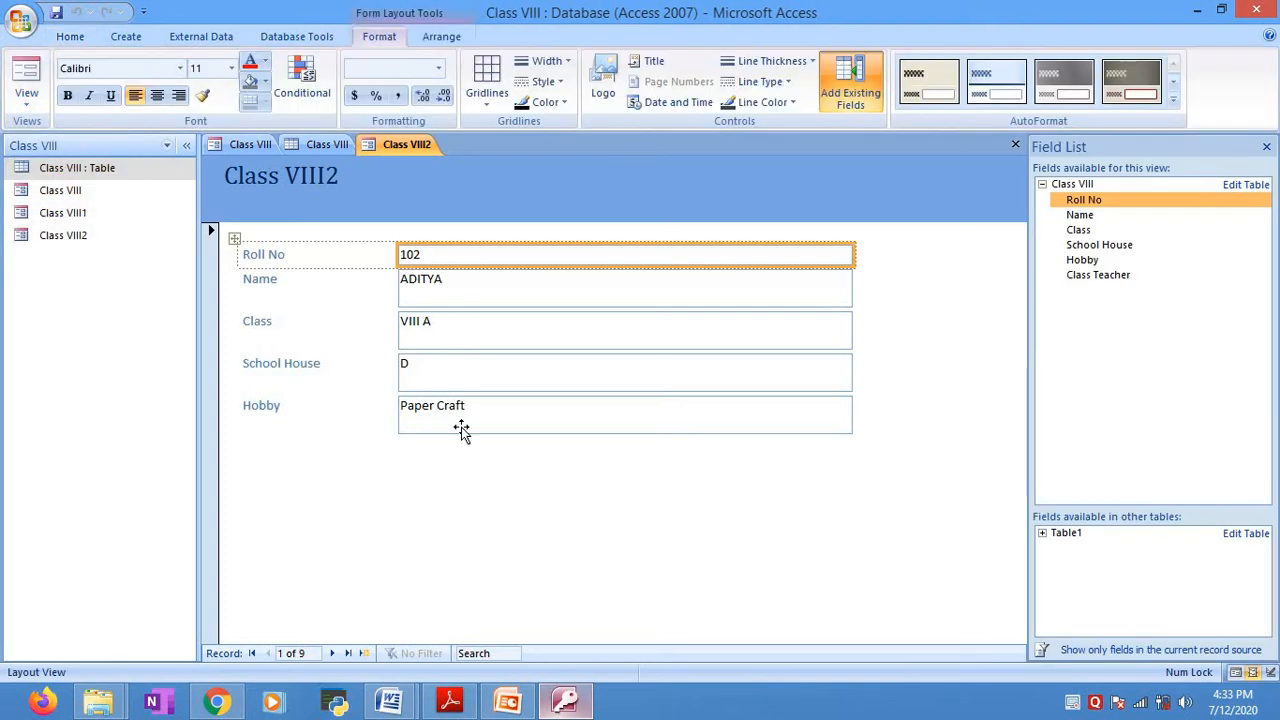
pyautogui.click(26, 100)
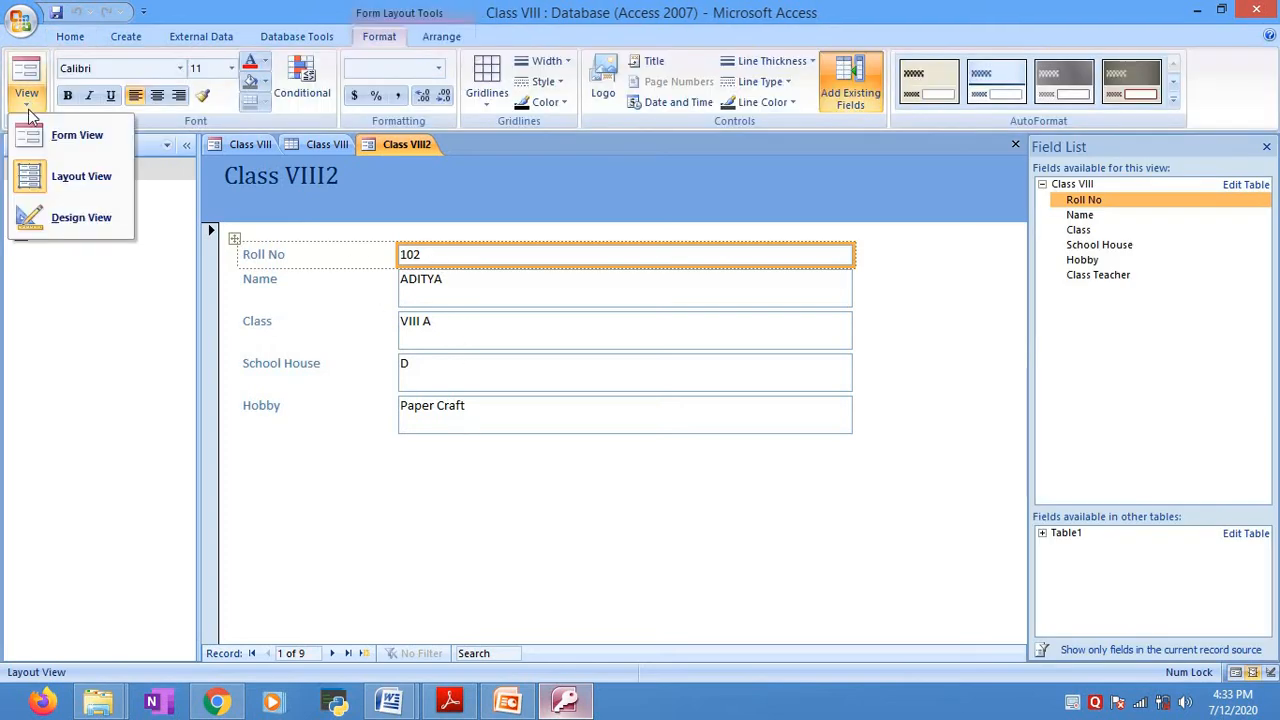
pyautogui.click(72, 232)
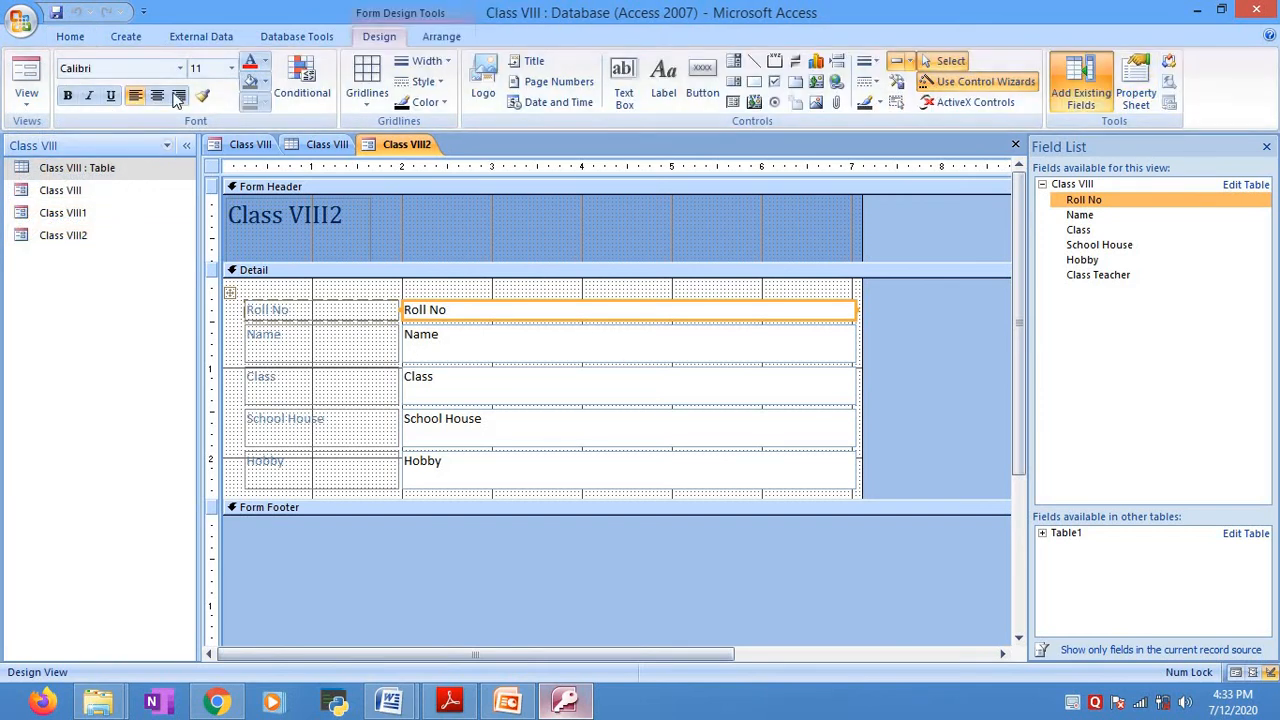
pyautogui.click(30, 104)
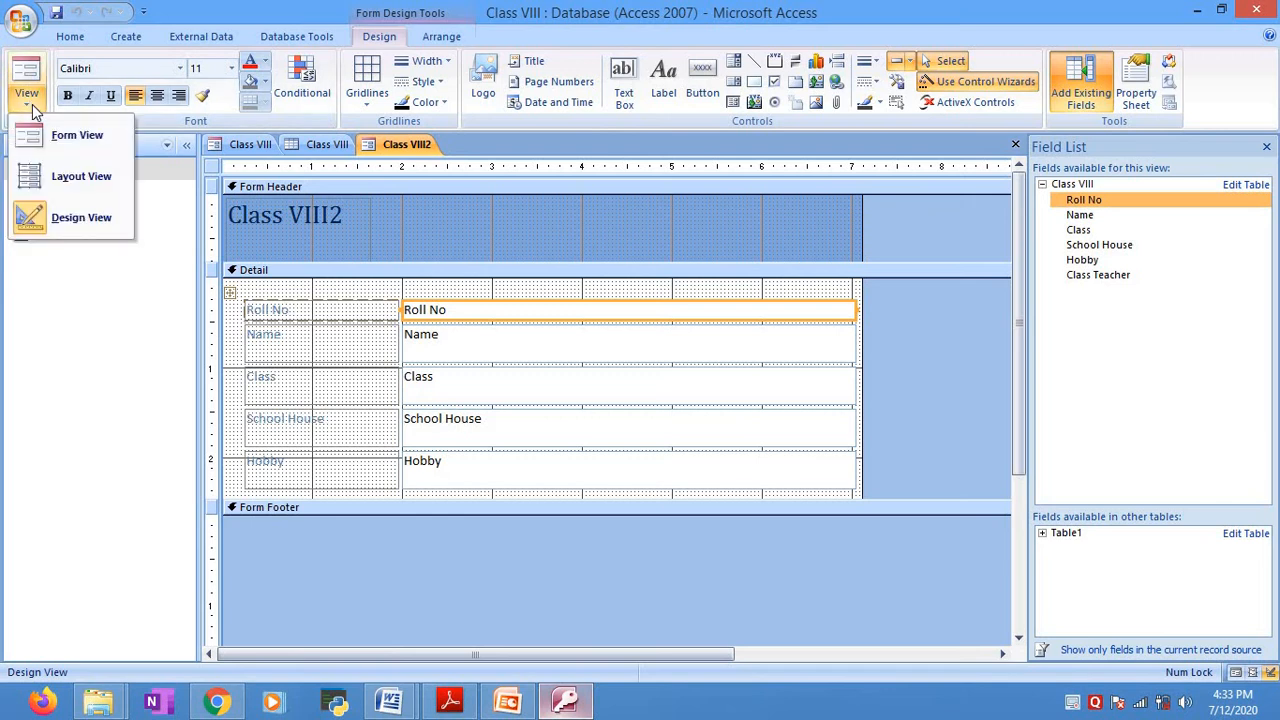
pyautogui.click(58, 135)
pyautogui.click(60, 135)
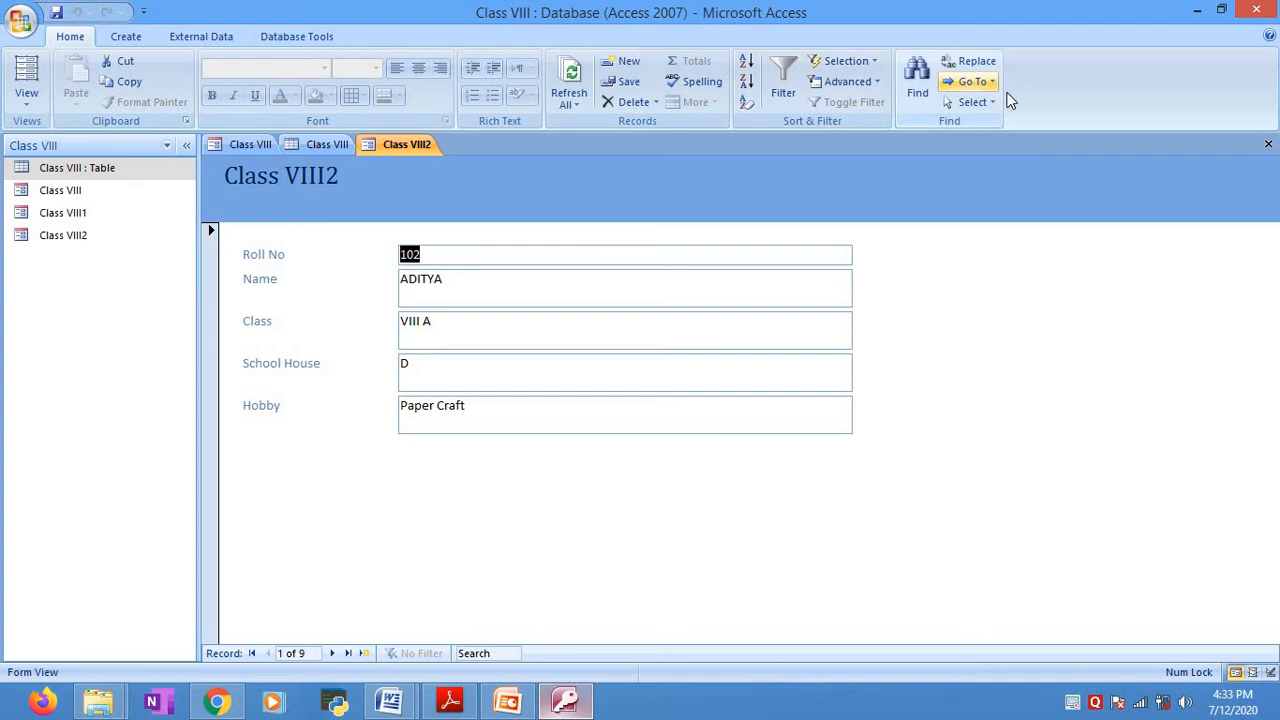
# - View the Class VIII2 form in Layout View and Design View, and return to Form View
pyautogui.click(27, 112)
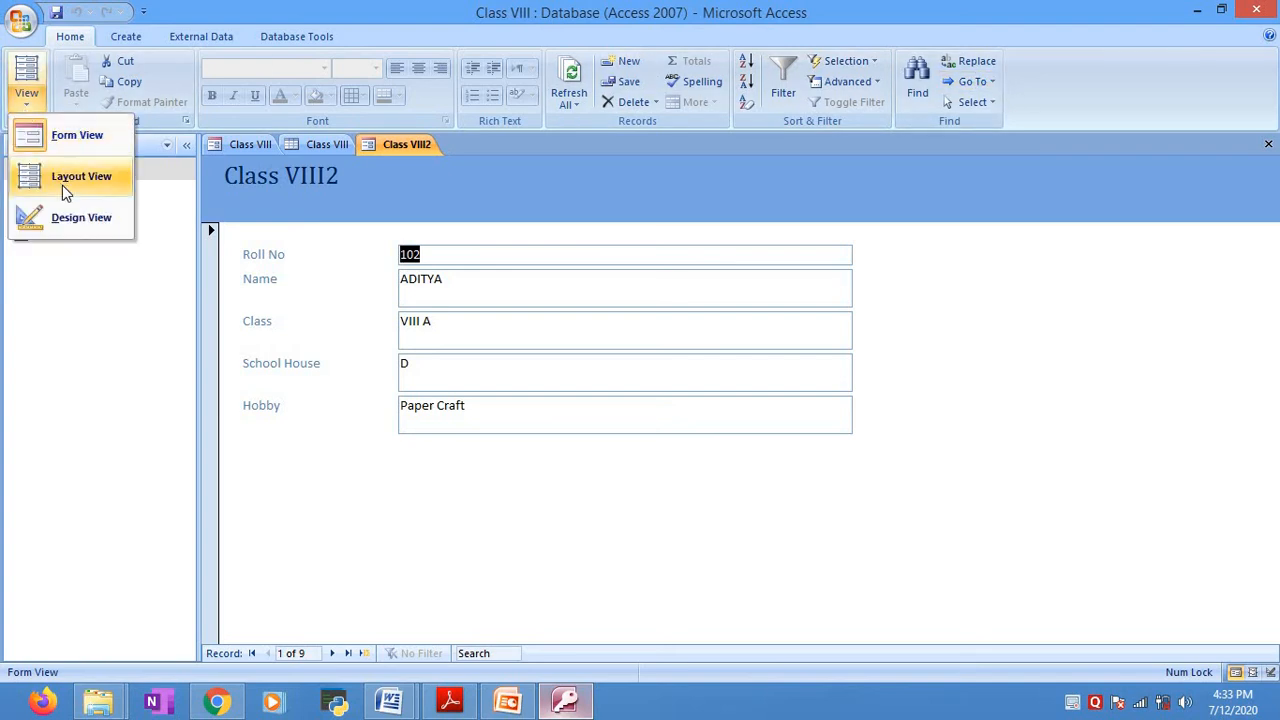
pyautogui.click(62, 178)
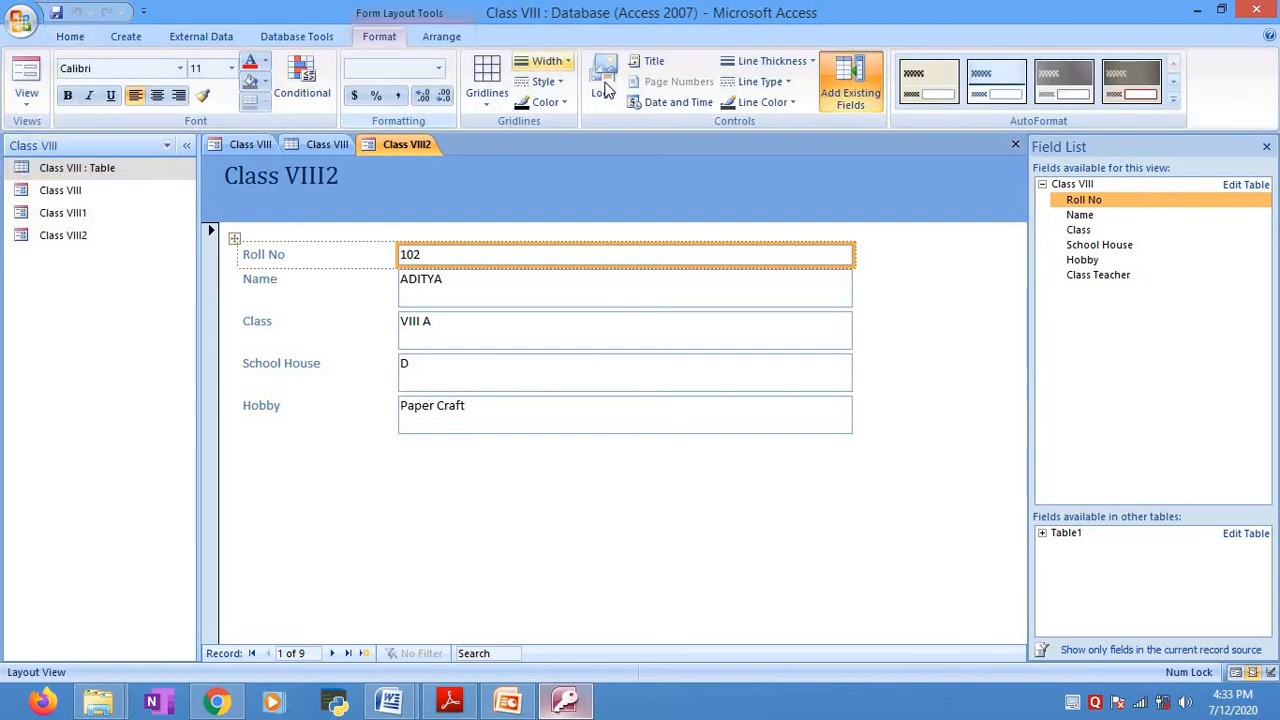
pyautogui.click(29, 104)
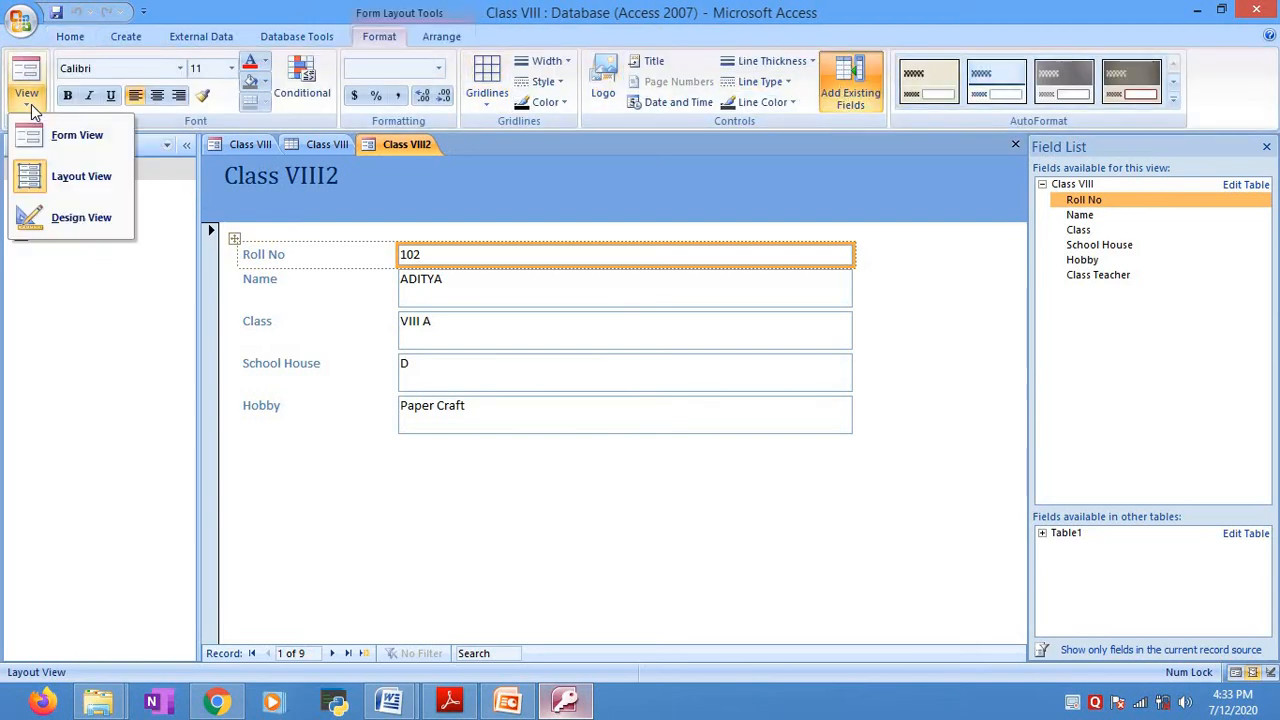
pyautogui.click(73, 219)
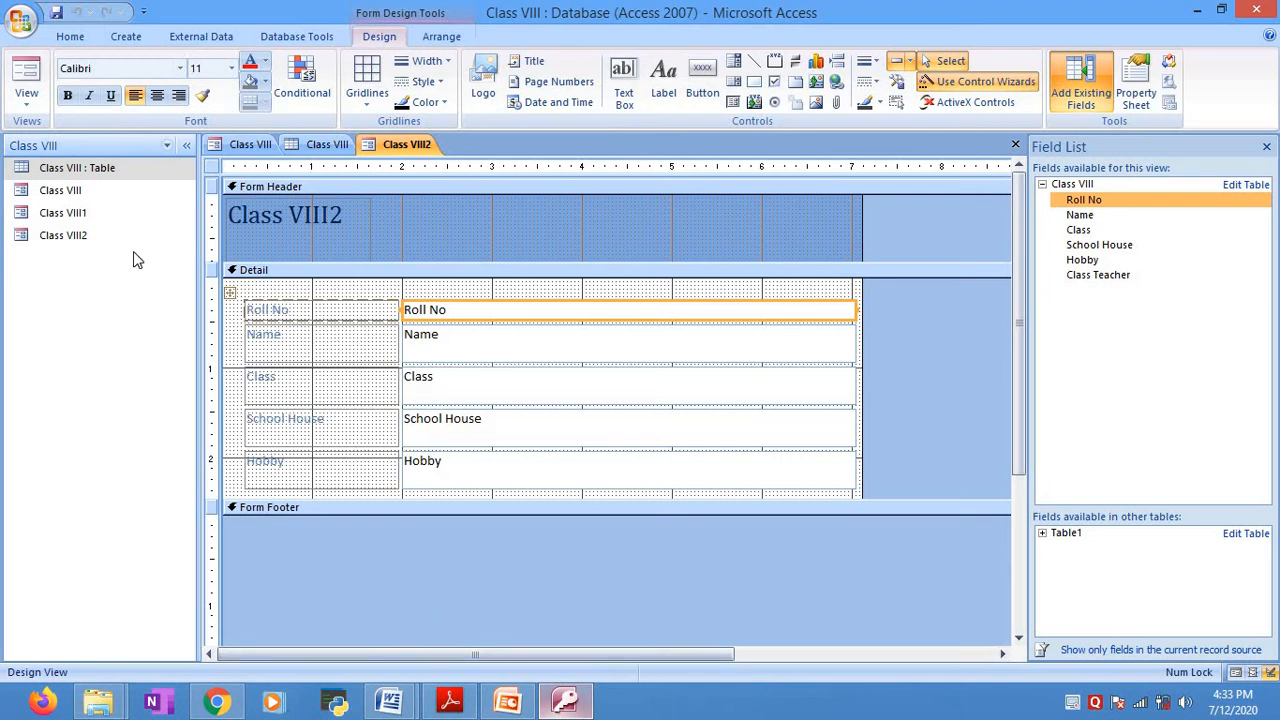
pyautogui.click(30, 106)
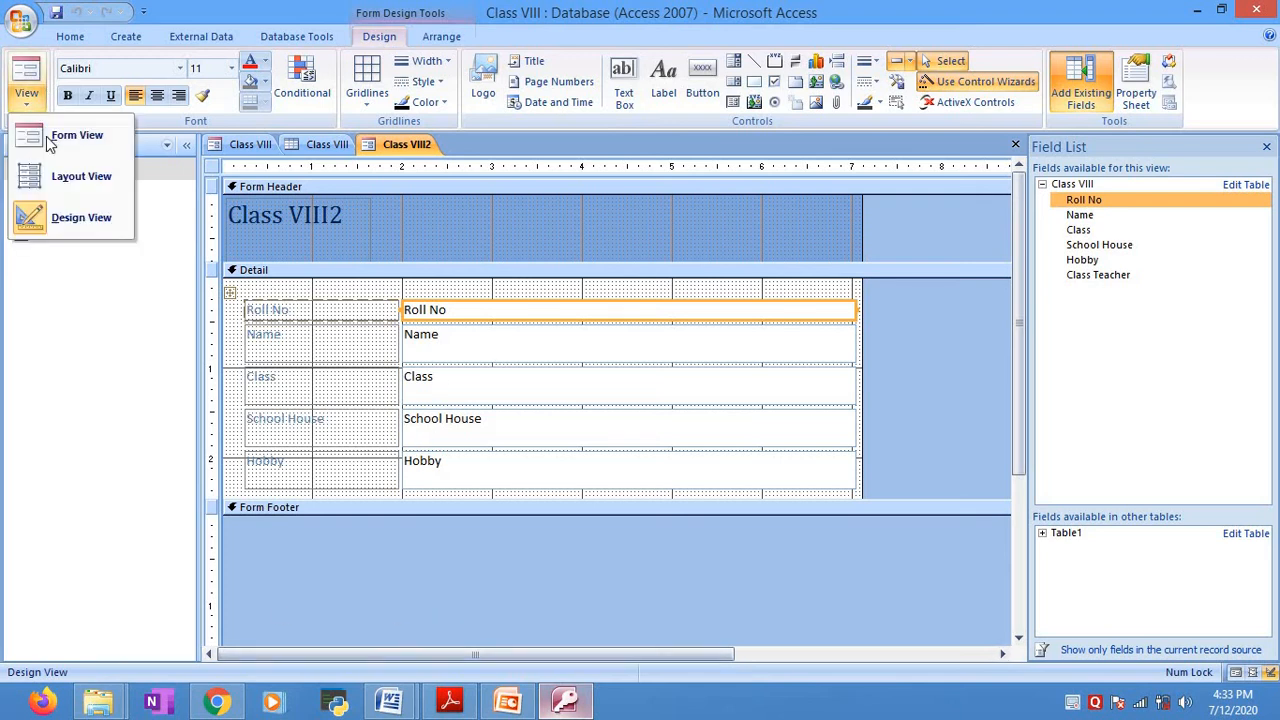
pyautogui.click(46, 136)
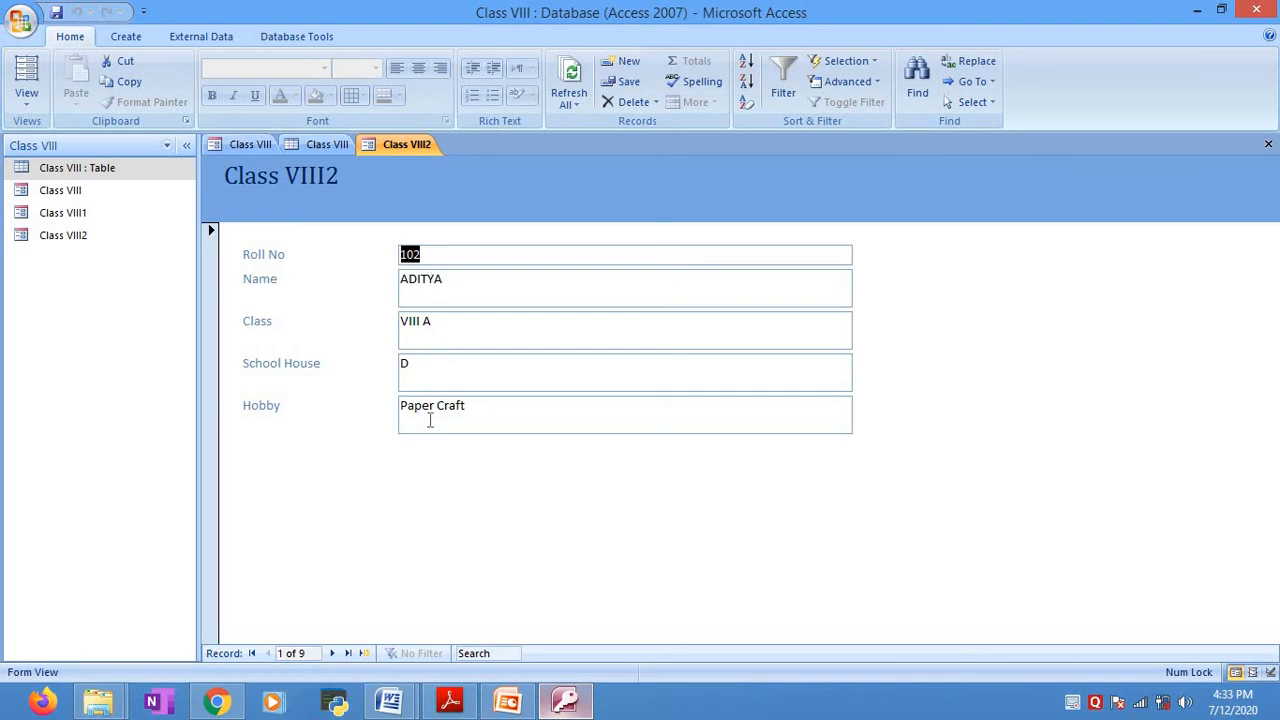
# - Browse forward through the form's records from the first to the sixth
pyautogui.click(333, 653)
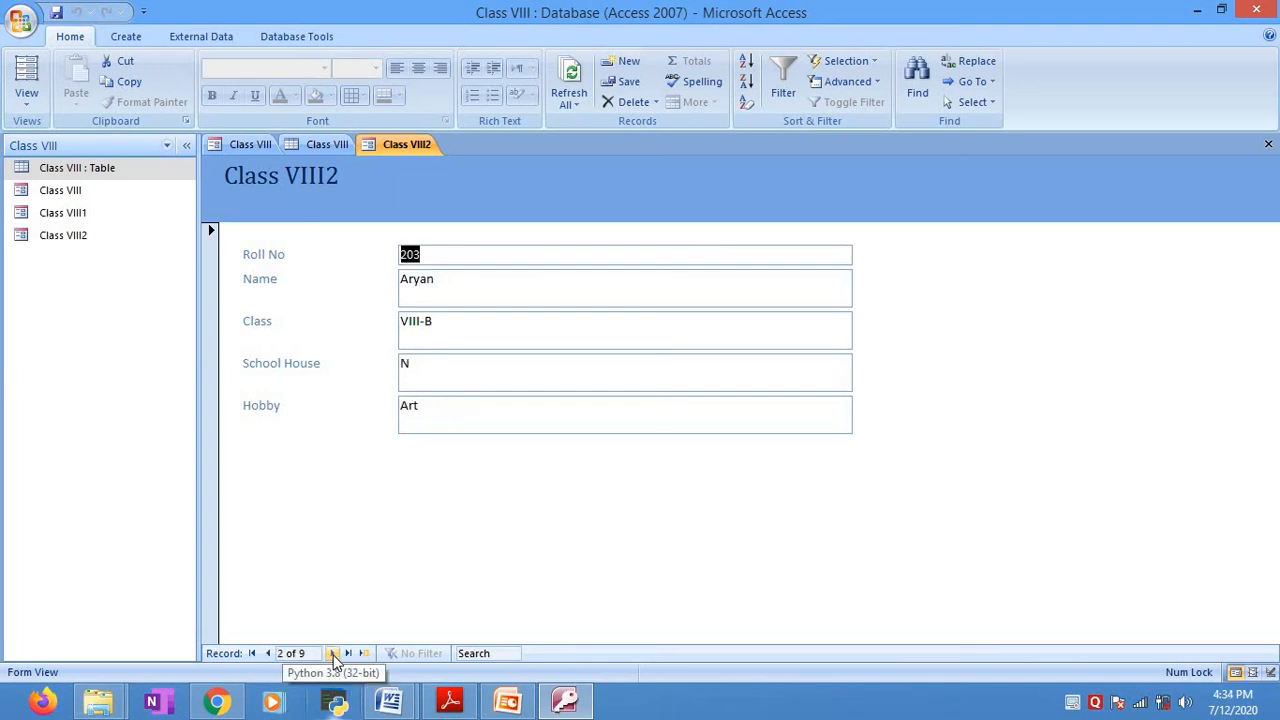
pyautogui.click(333, 653)
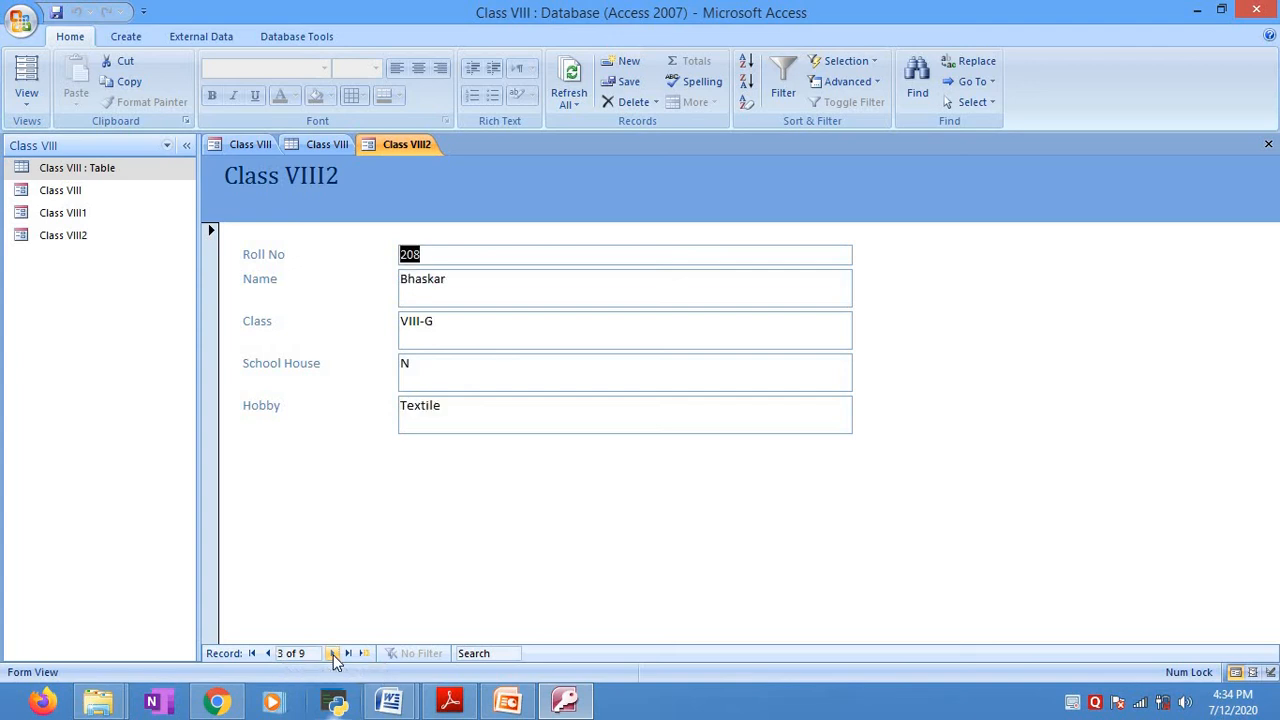
pyautogui.click(333, 653)
pyautogui.doubleClick(333, 653)
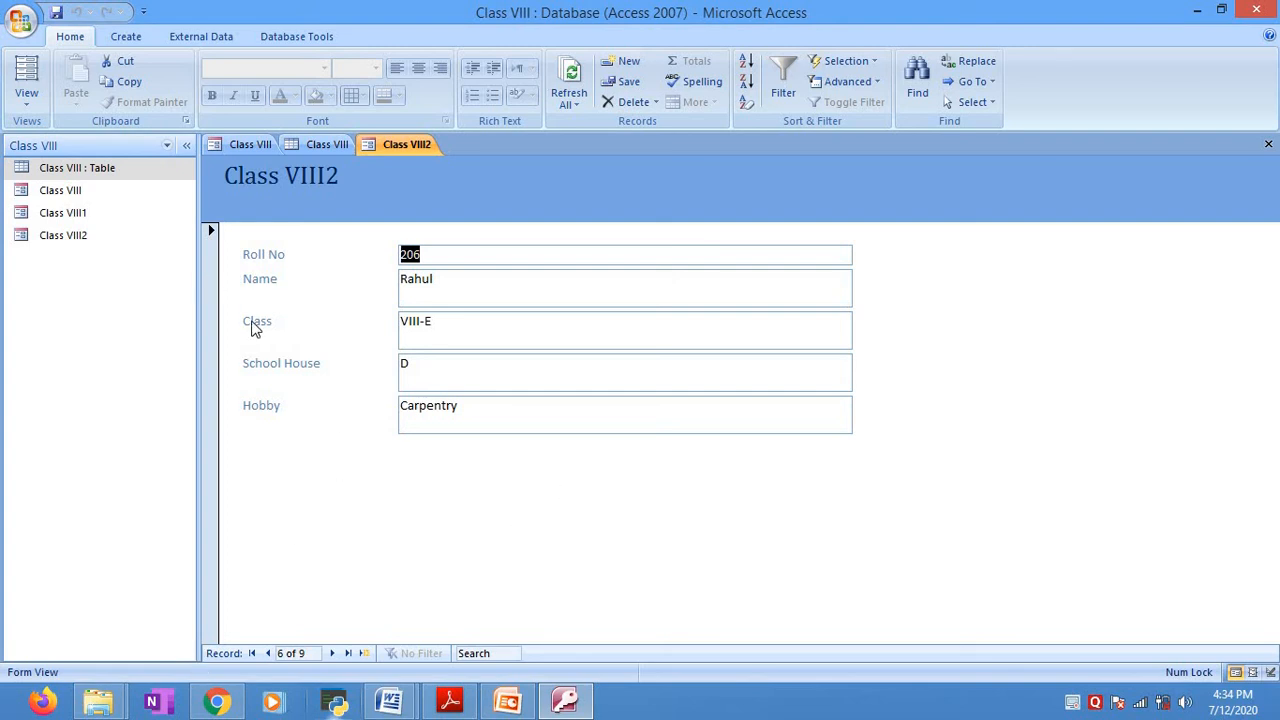
# - Compare the Class VIII2 form in Layout View and Design View, and return to Layout View for formatting
pyautogui.click(26, 110)
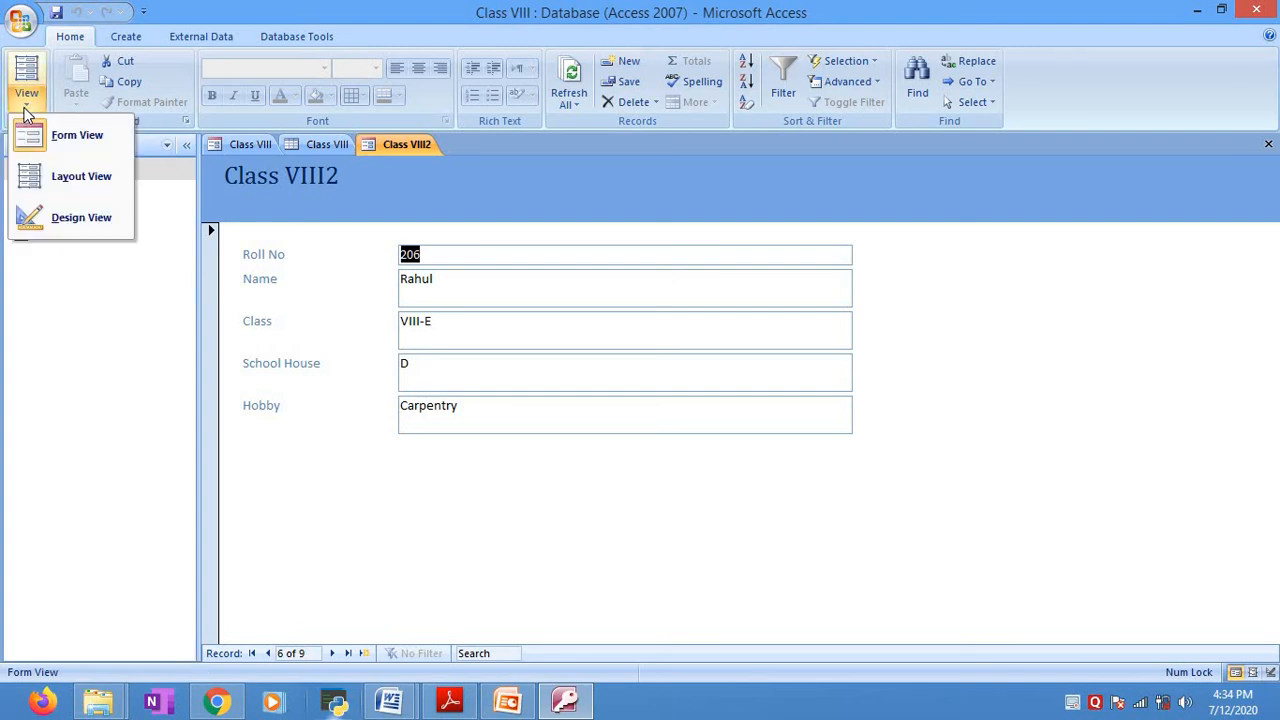
pyautogui.click(44, 176)
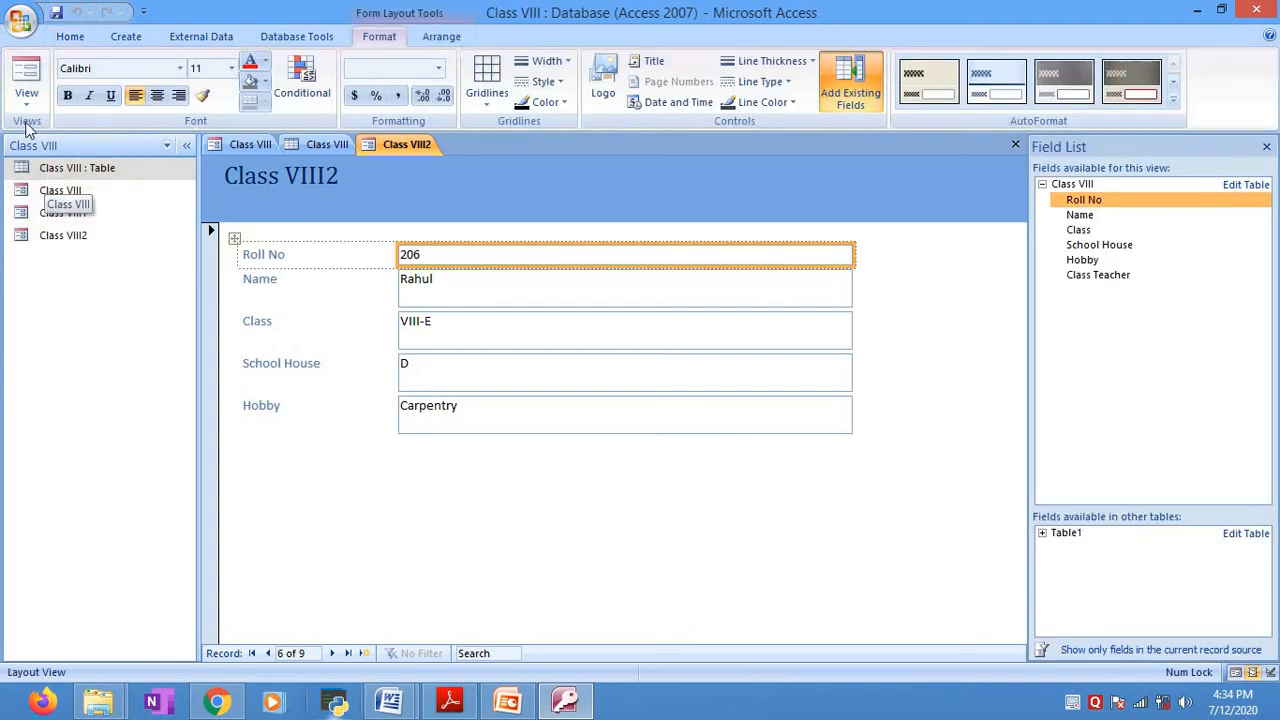
pyautogui.click(26, 108)
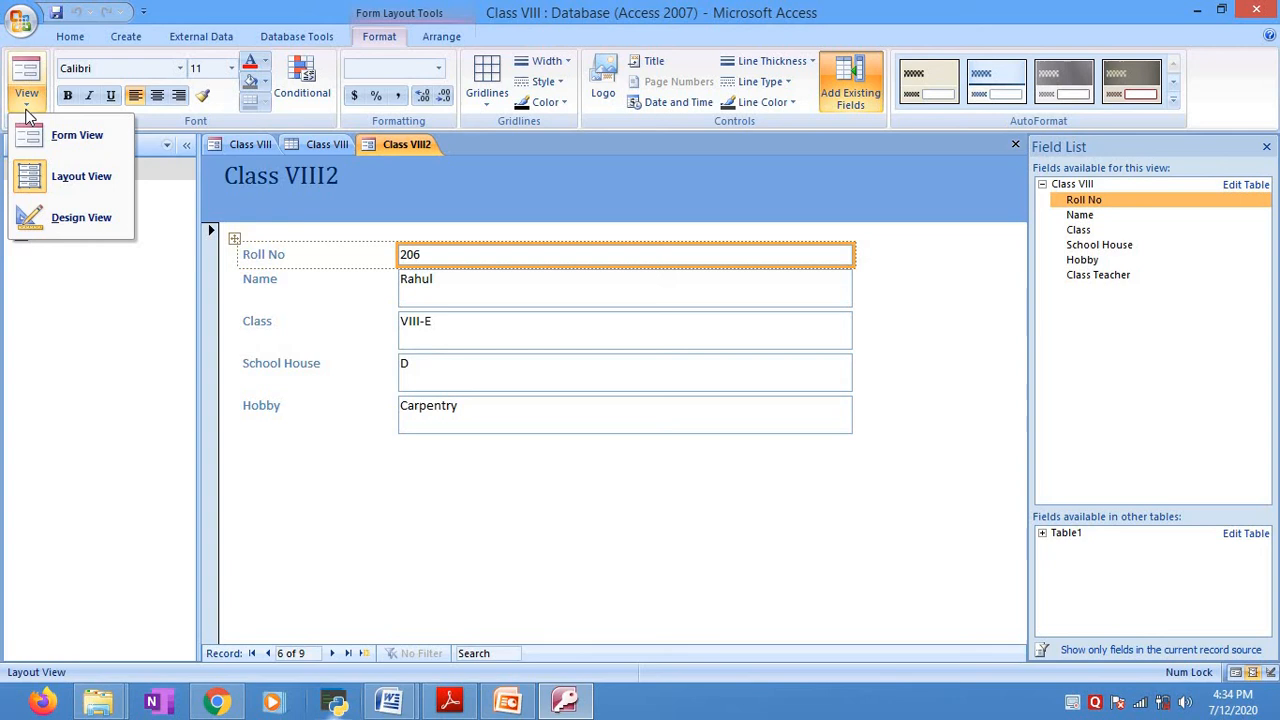
pyautogui.click(58, 220)
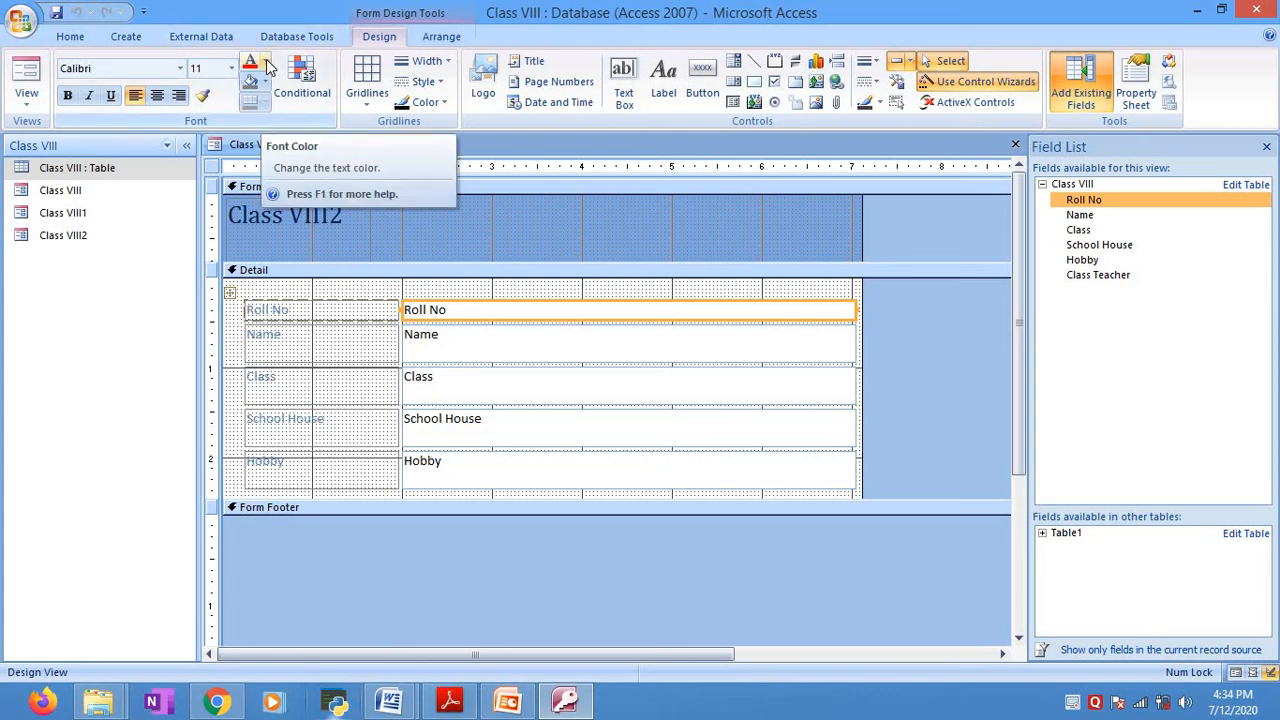
pyautogui.click(27, 97)
pyautogui.click(59, 176)
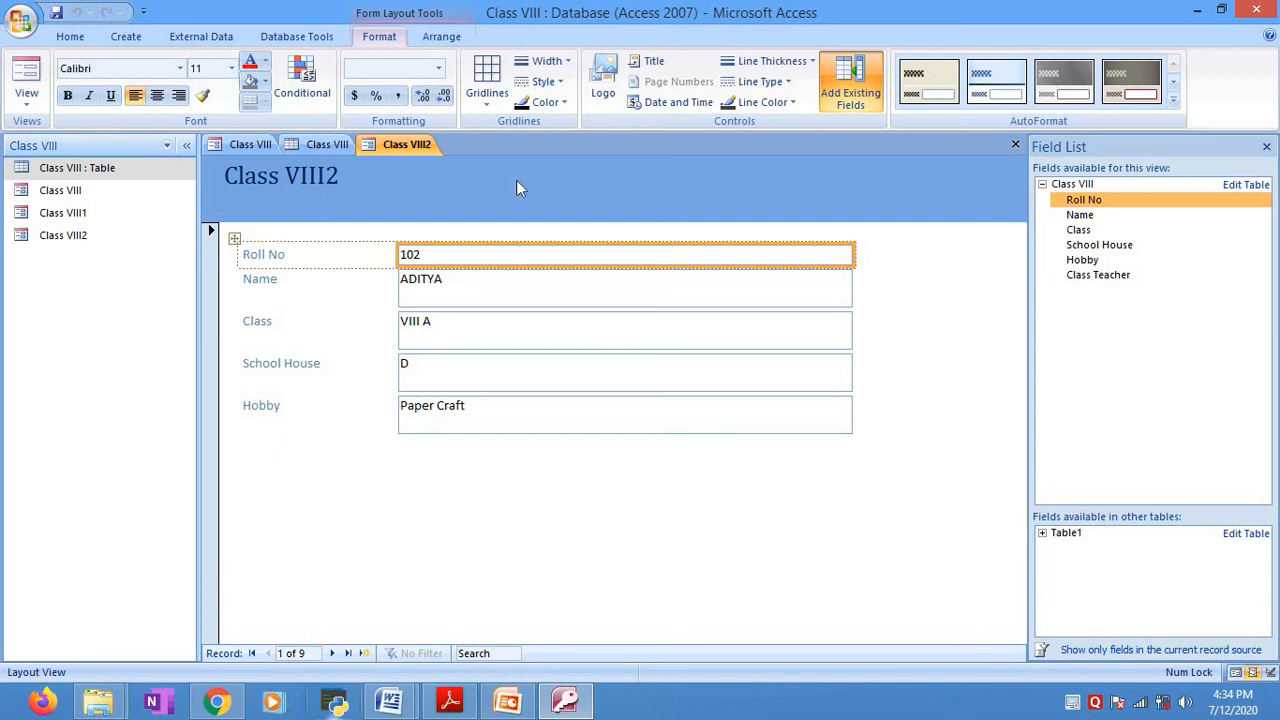
# - Set the Roll No field's gridline colour to red and its line colour to green
pyautogui.click(545, 104)
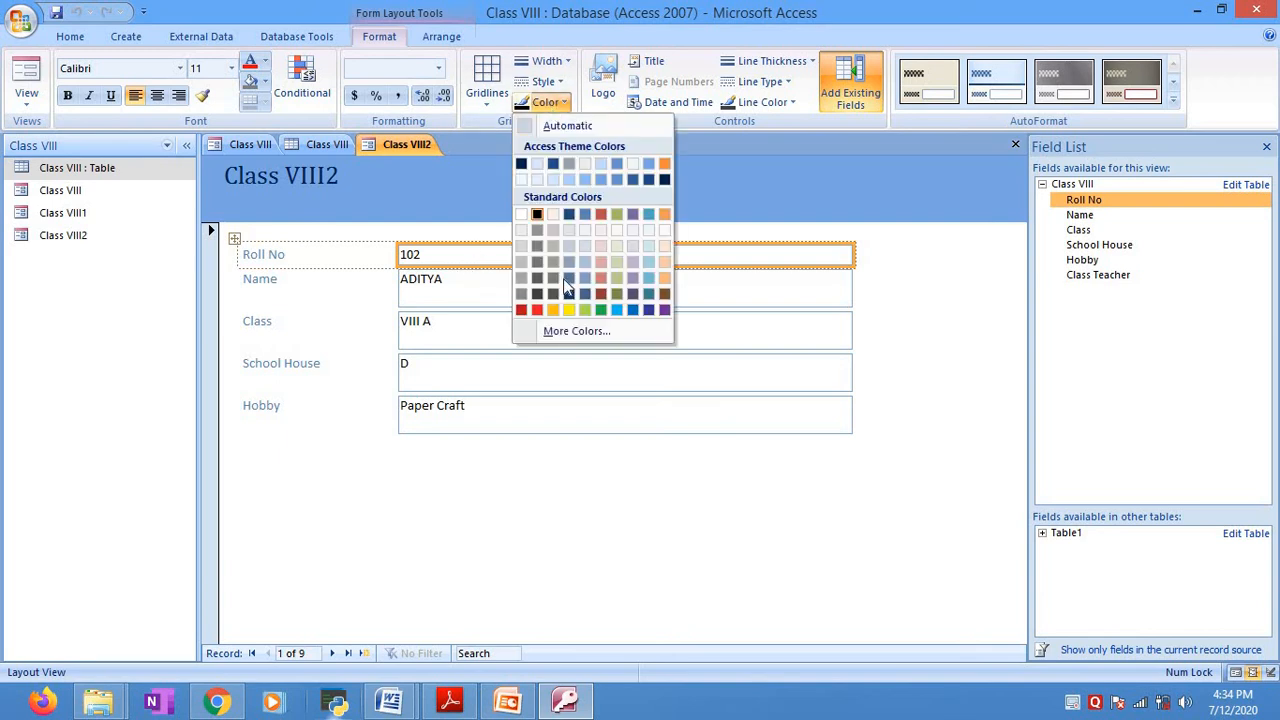
pyautogui.click(536, 311)
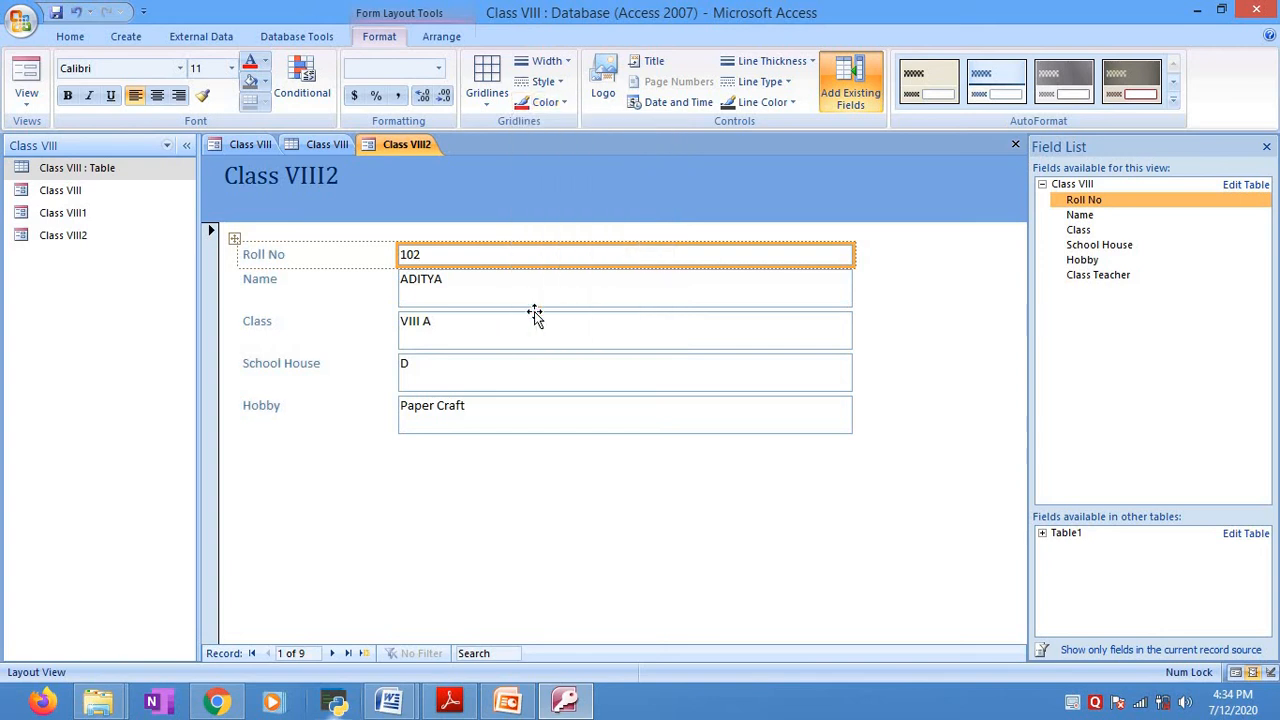
pyautogui.click(766, 103)
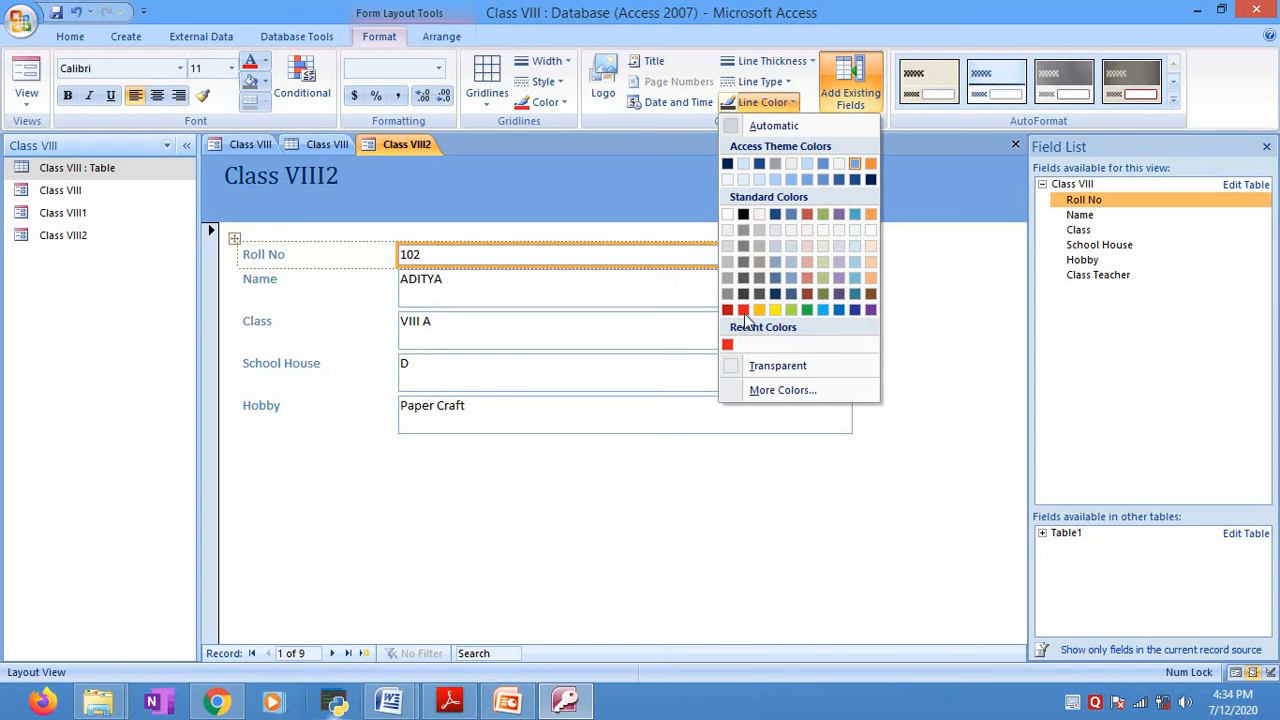
pyautogui.click(804, 309)
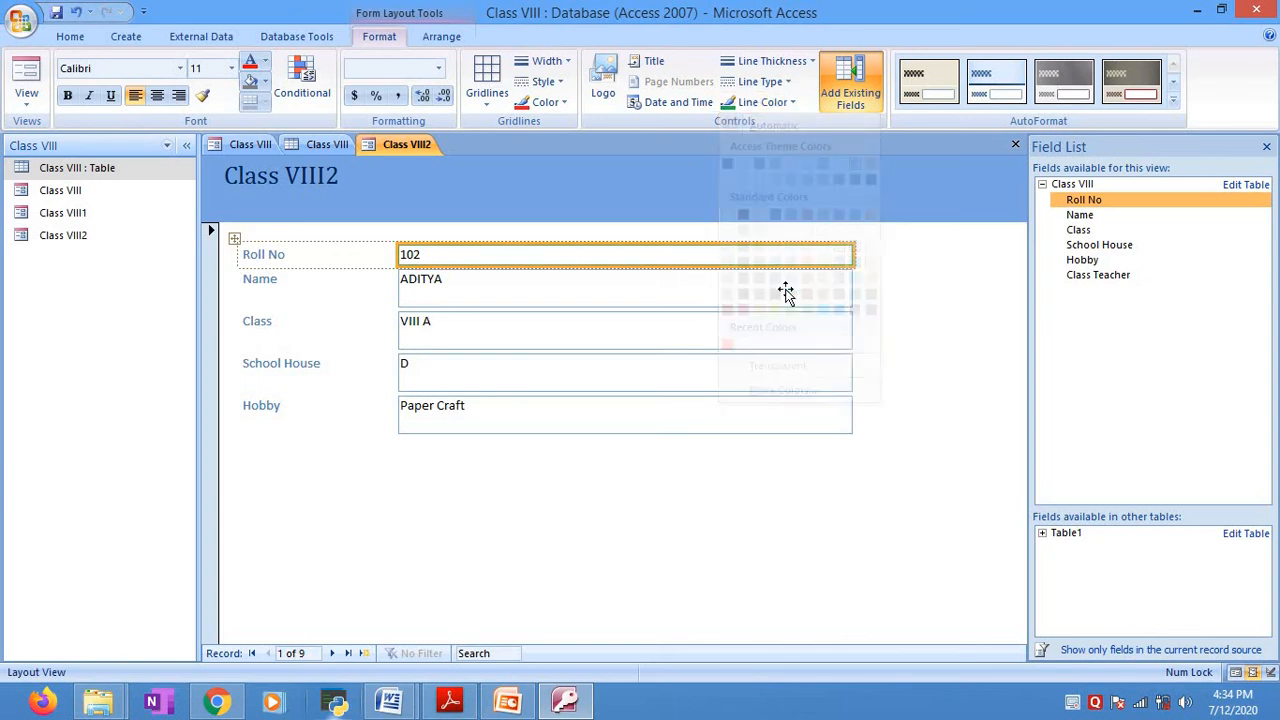
# - Fill the Roll No field's box with orange and deselect the field
pyautogui.click(265, 82)
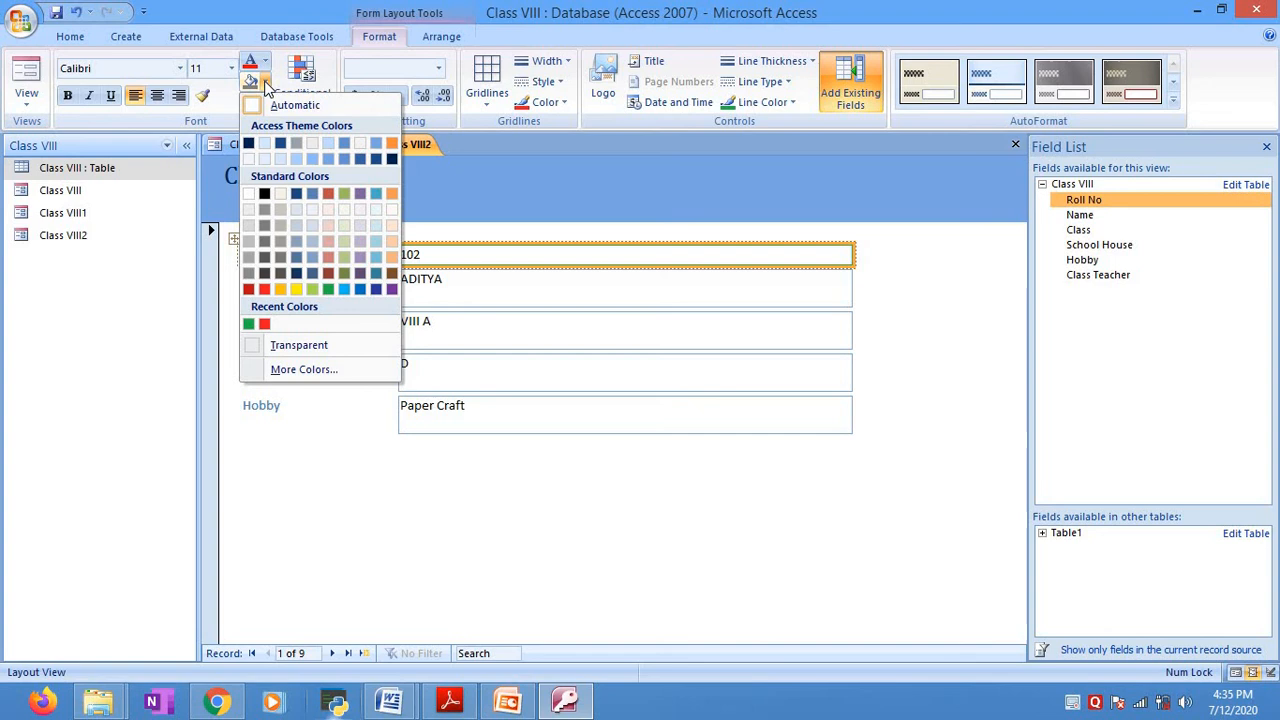
pyautogui.click(280, 290)
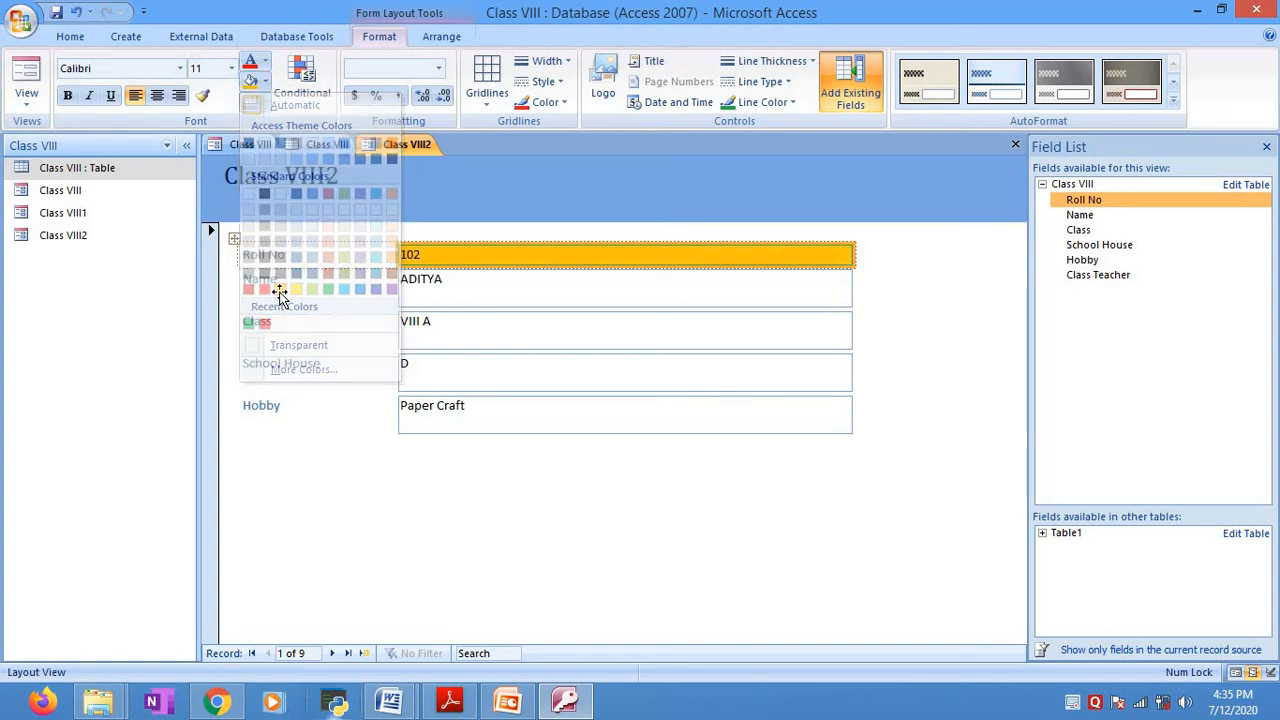
pyautogui.click(521, 452)
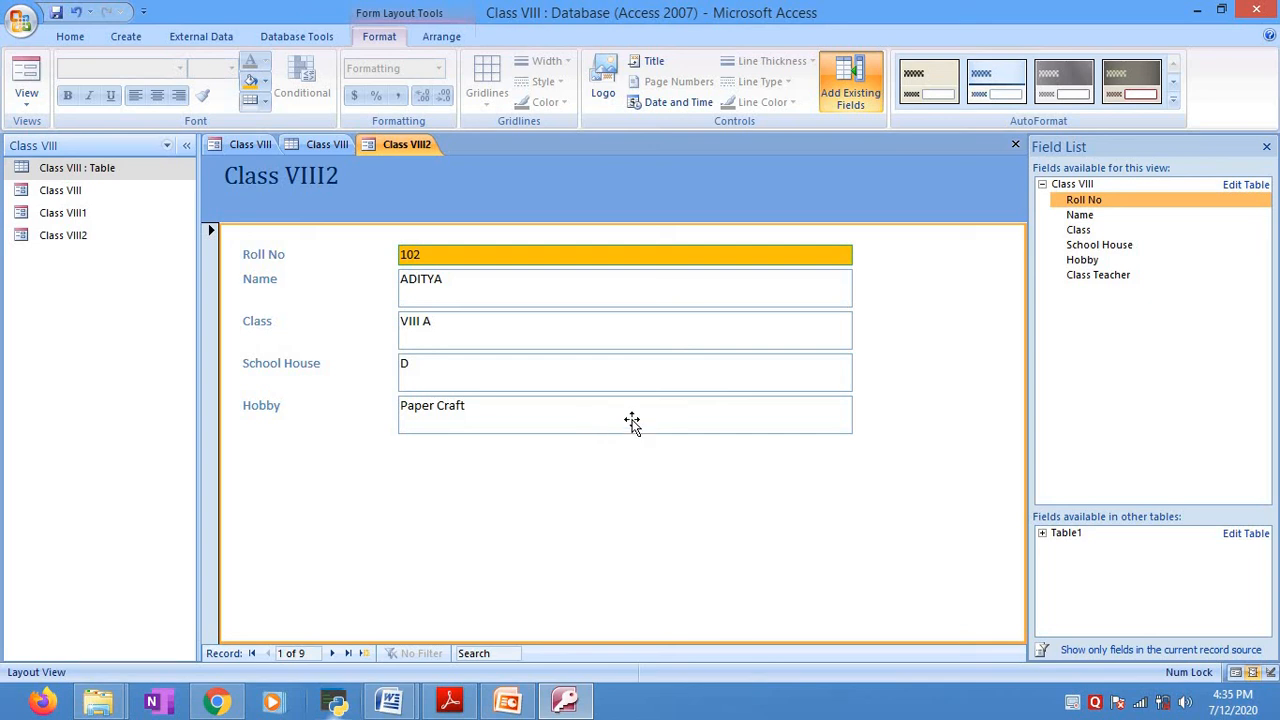
# - Apply the AutoFormat with the magenta header to the form, and replace it with the orange-red one
pyautogui.click(1174, 102)
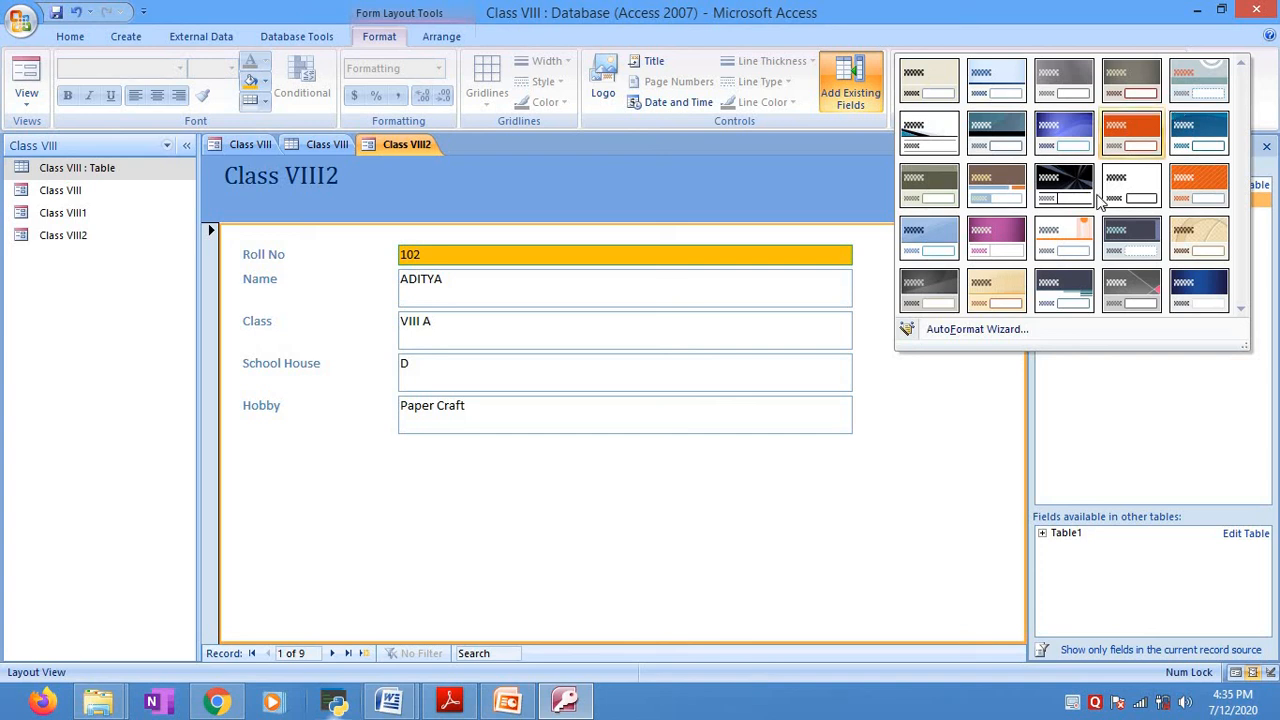
pyautogui.click(1001, 244)
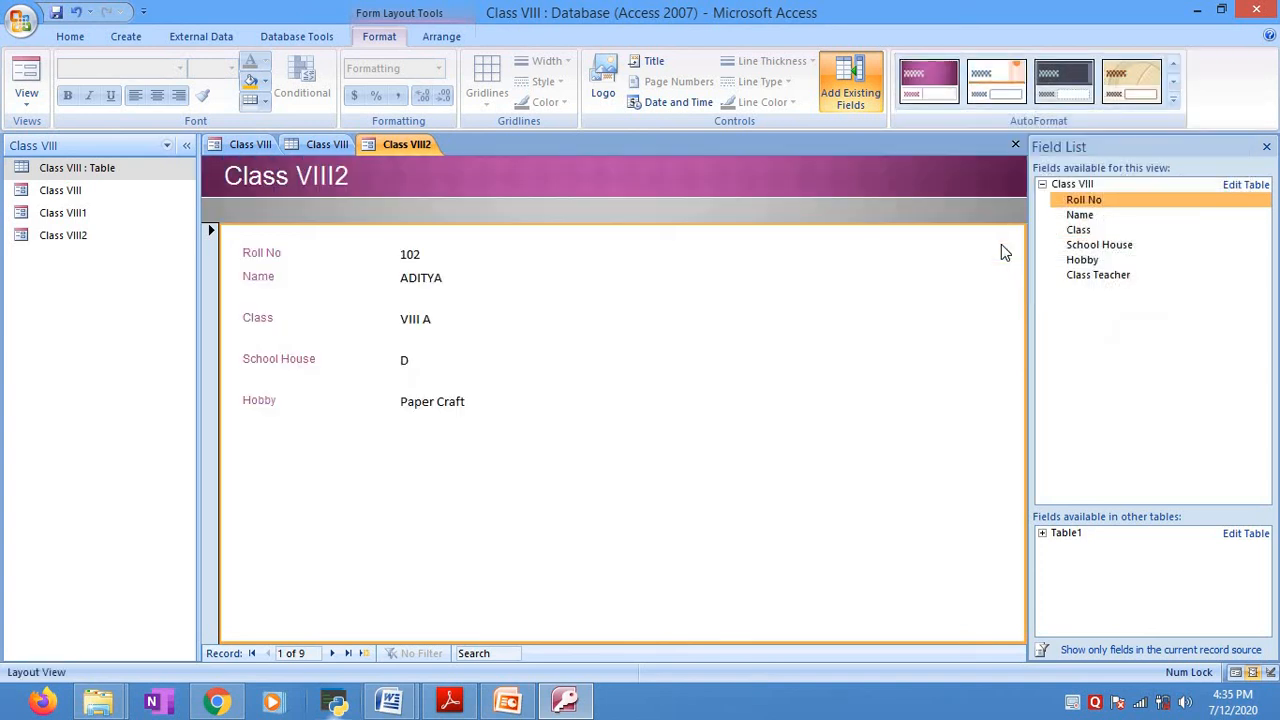
pyautogui.click(1174, 103)
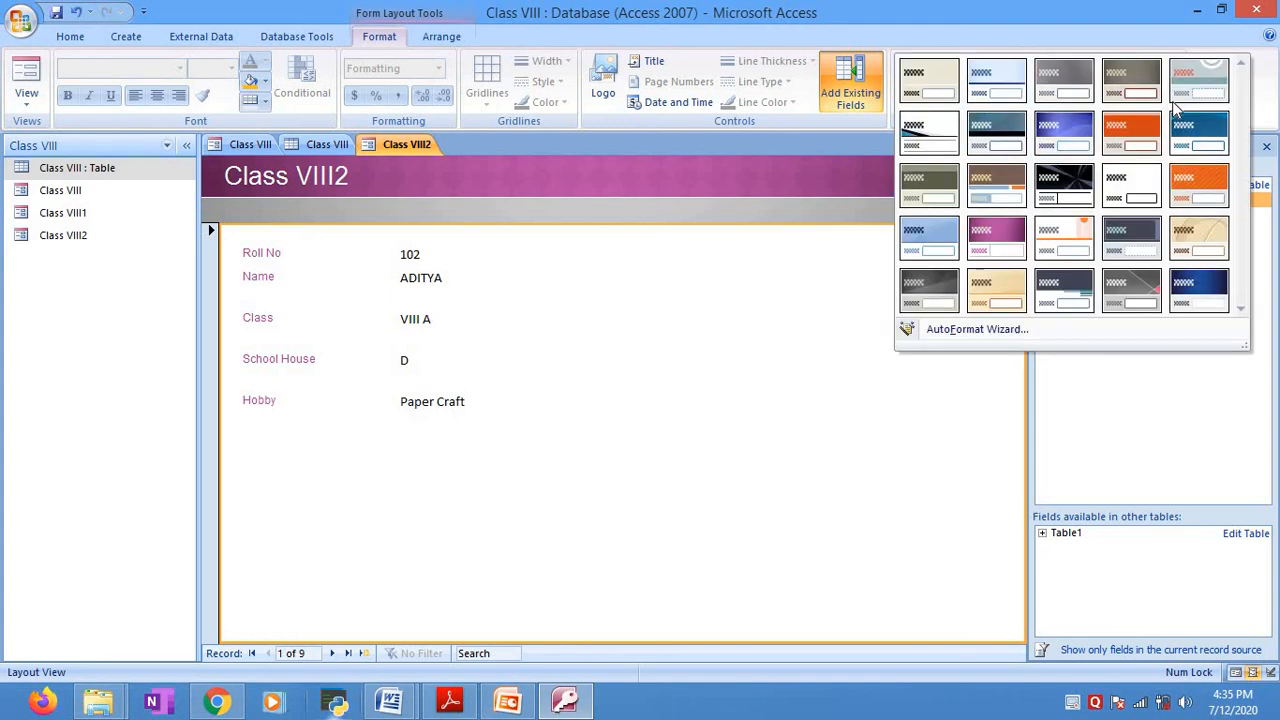
pyautogui.click(1121, 138)
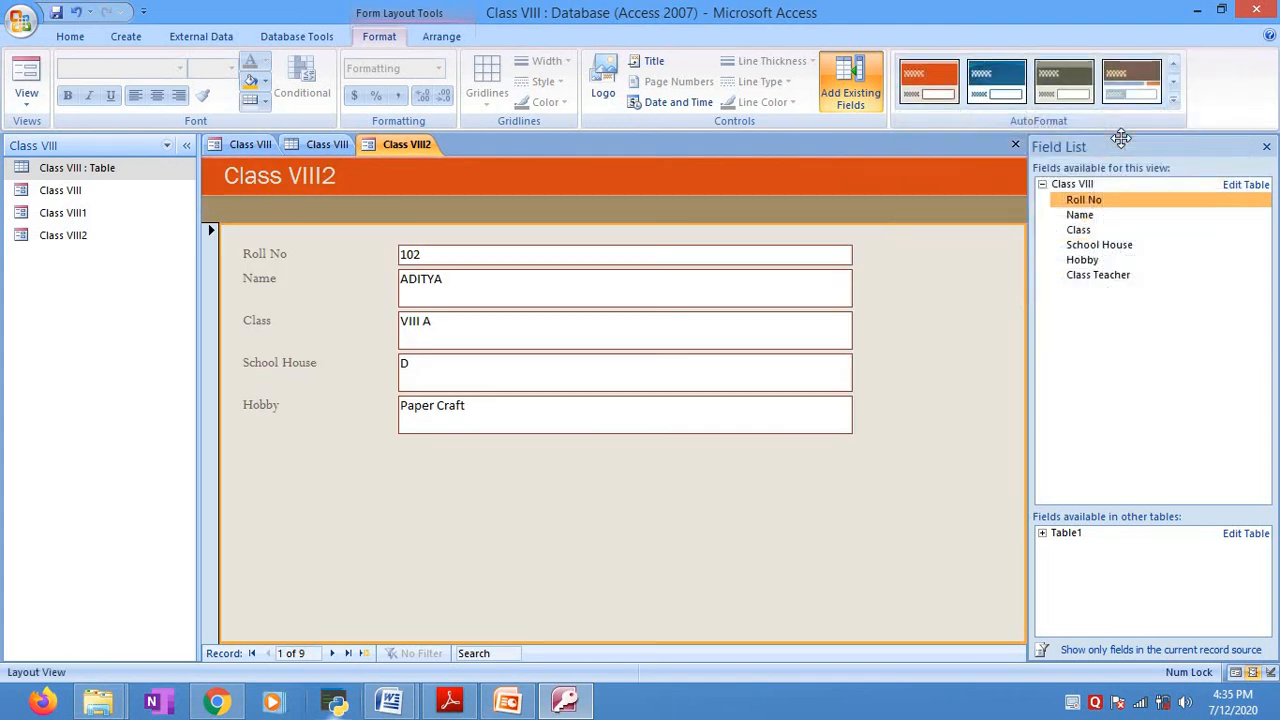
pyautogui.click(1174, 100)
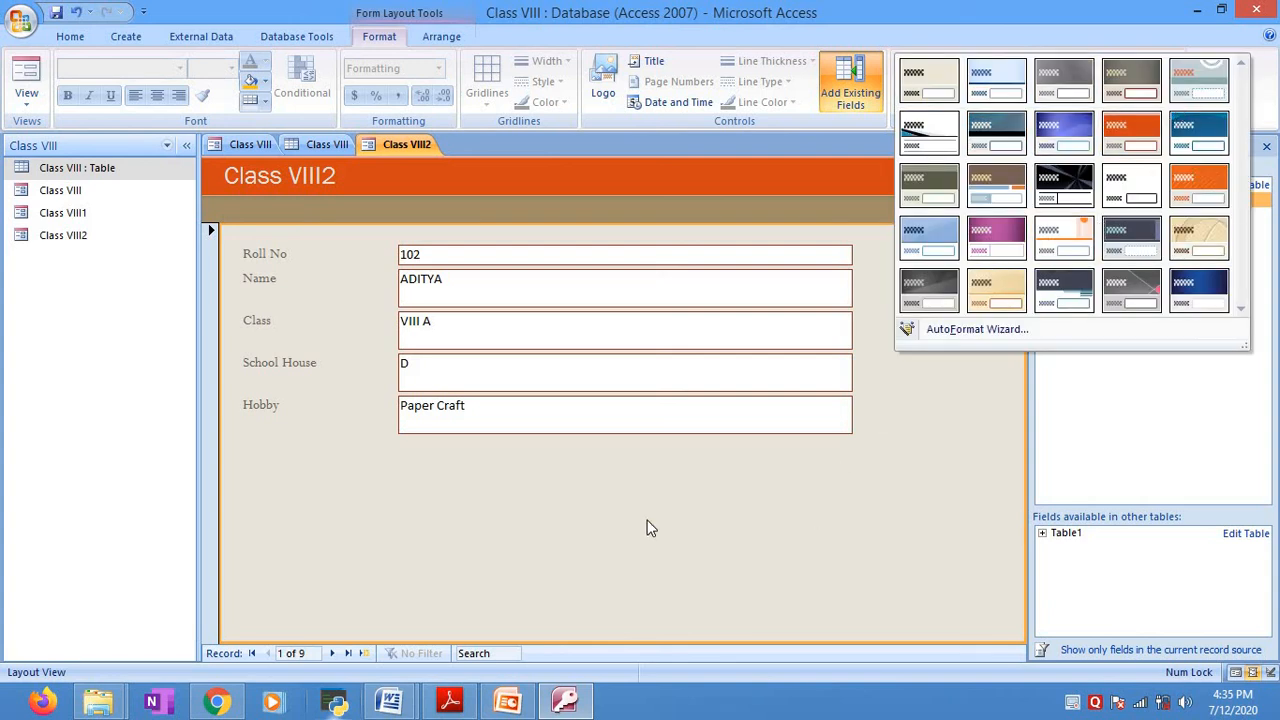
# - Display the commands for creating new database objects
pyautogui.click(128, 38)
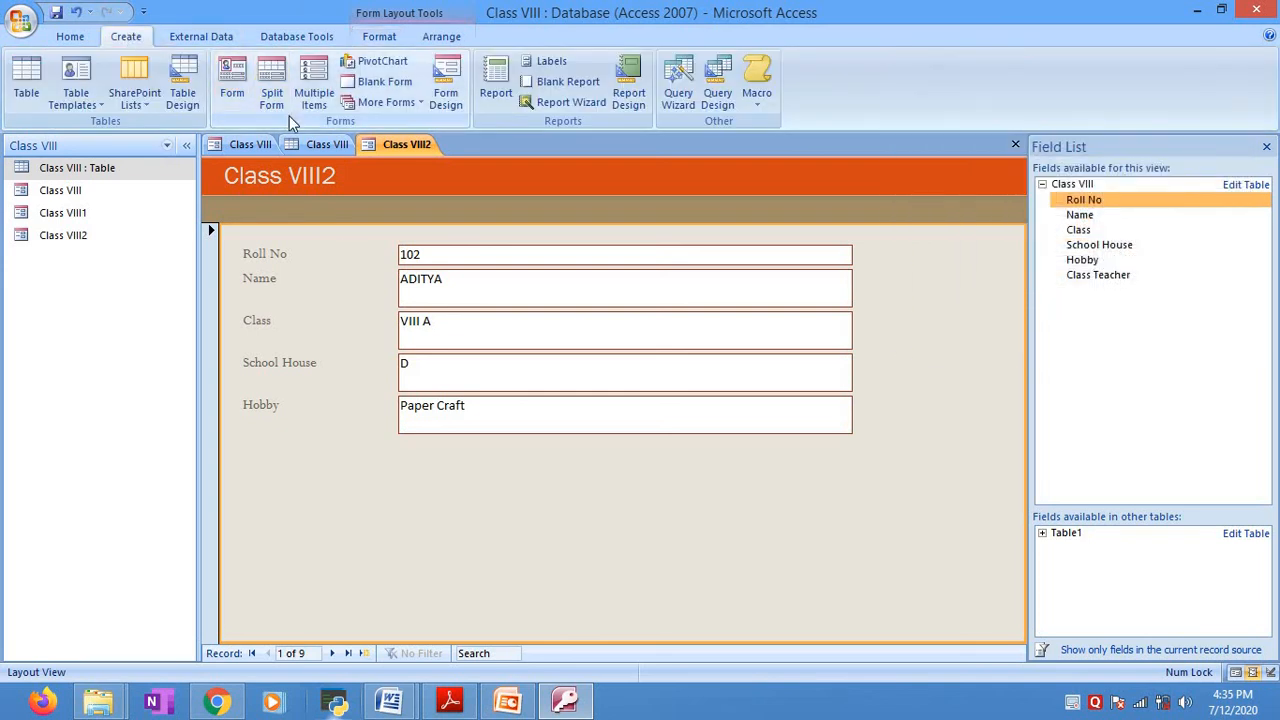